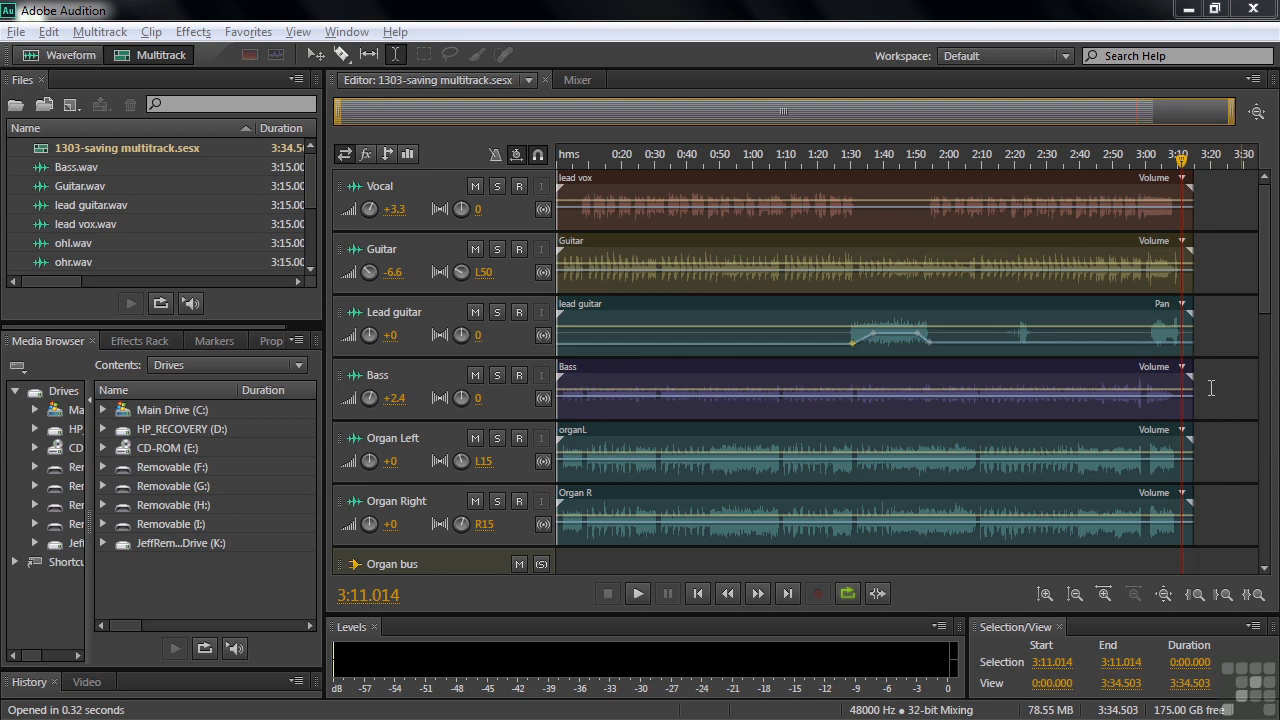
key(ctrl+i)
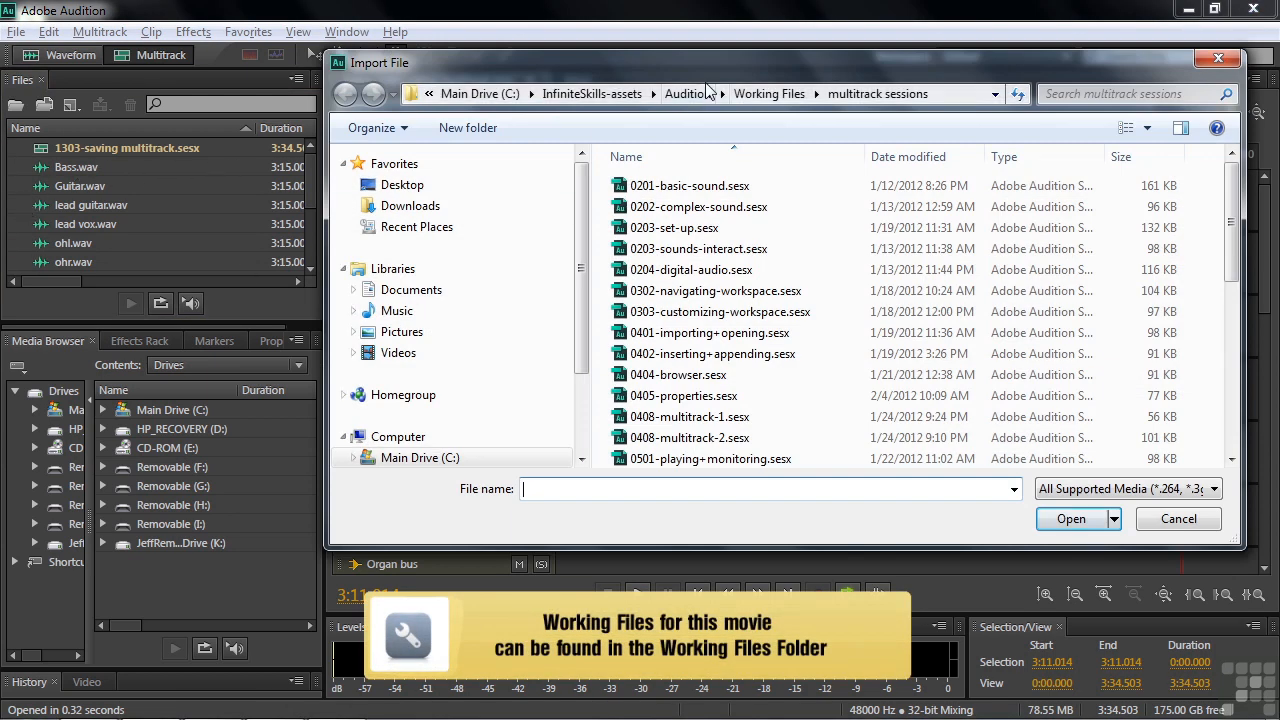
drag(1230, 198, 1231, 385)
click(1165, 520)
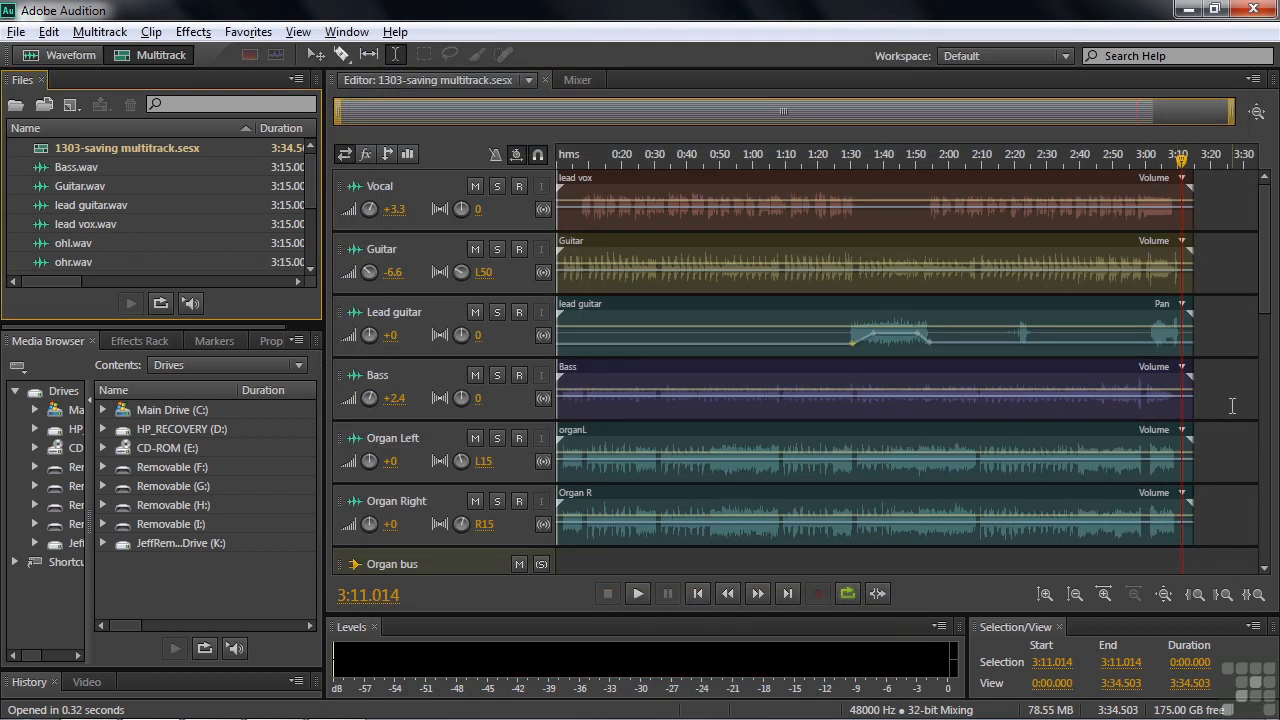
Step: Select the time range from about 0:34 to 2:06 across the lead guitar clip
drag(1264, 250, 1265, 560)
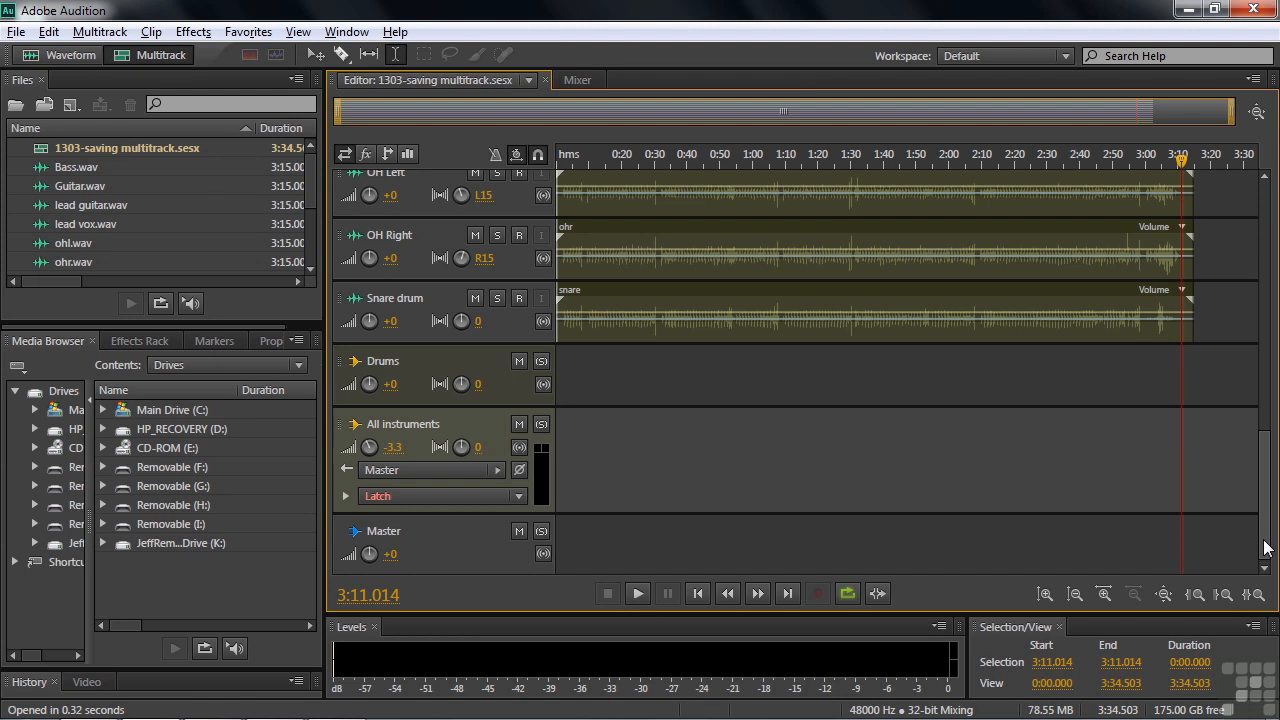
drag(1268, 548, 1276, 258)
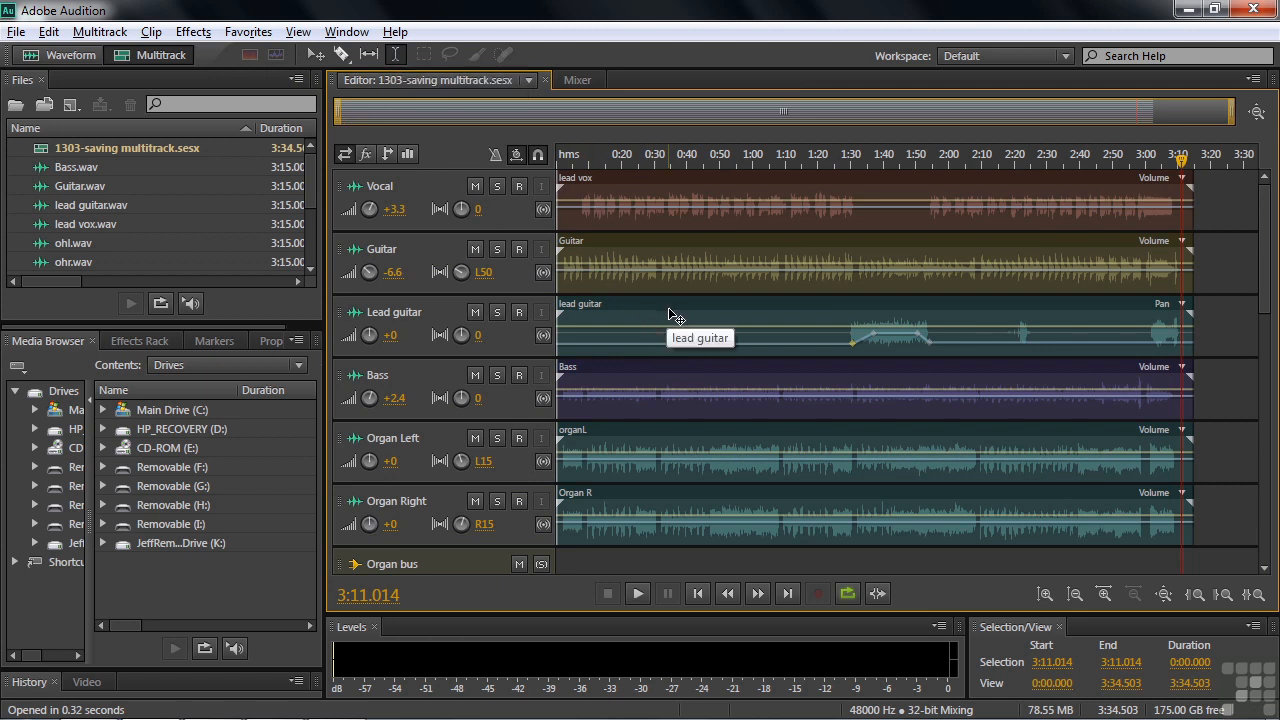
drag(669, 315, 970, 332)
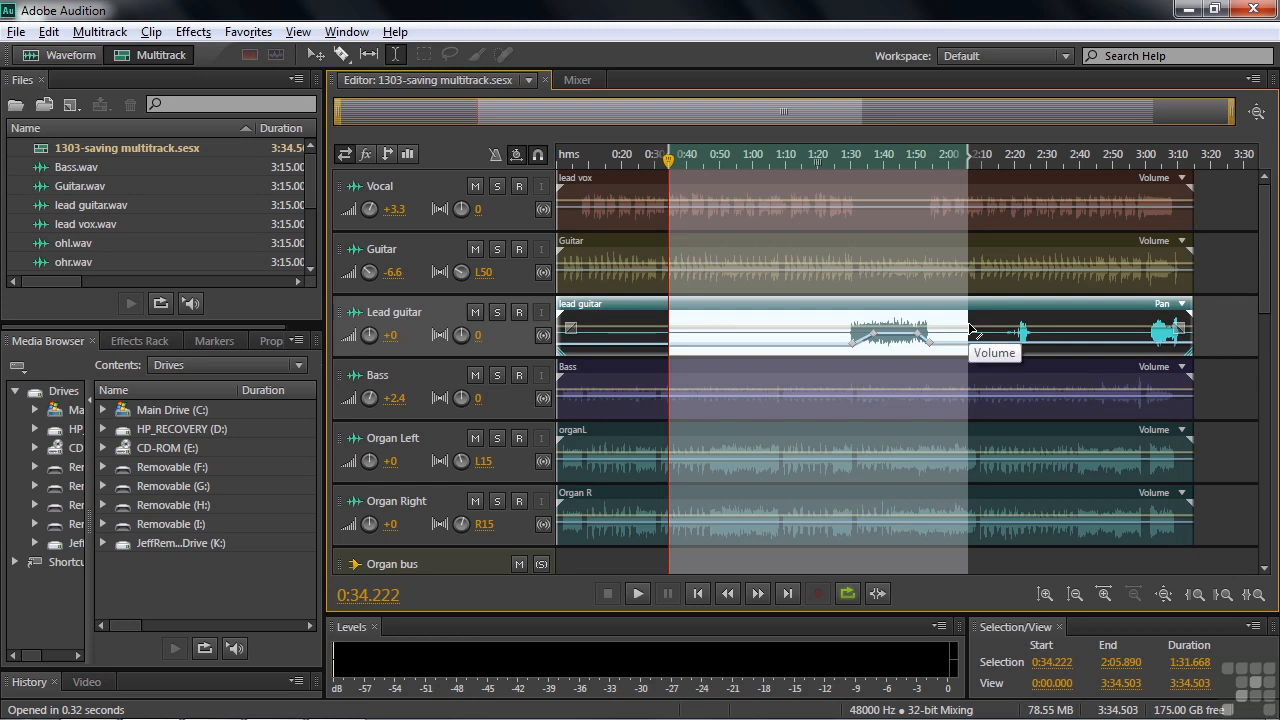
Step: Mix down the entire multitrack session to a new file
click(104, 34)
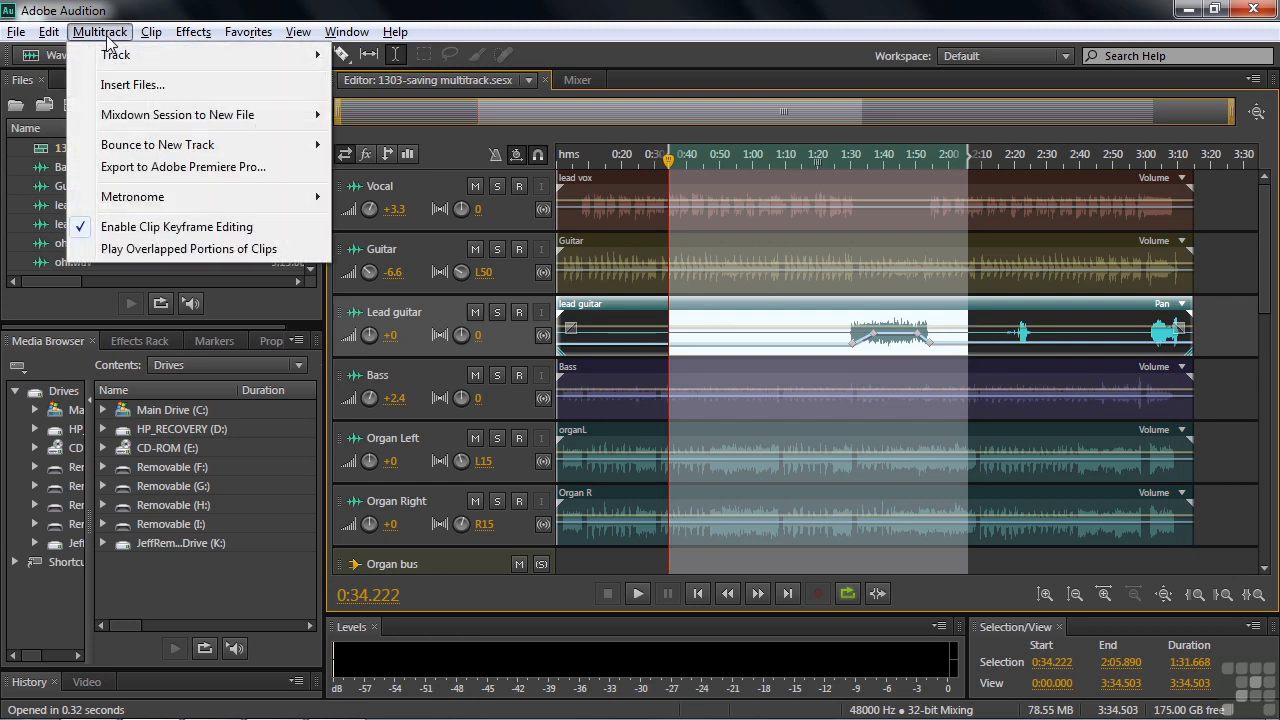
mouse_move(124, 115)
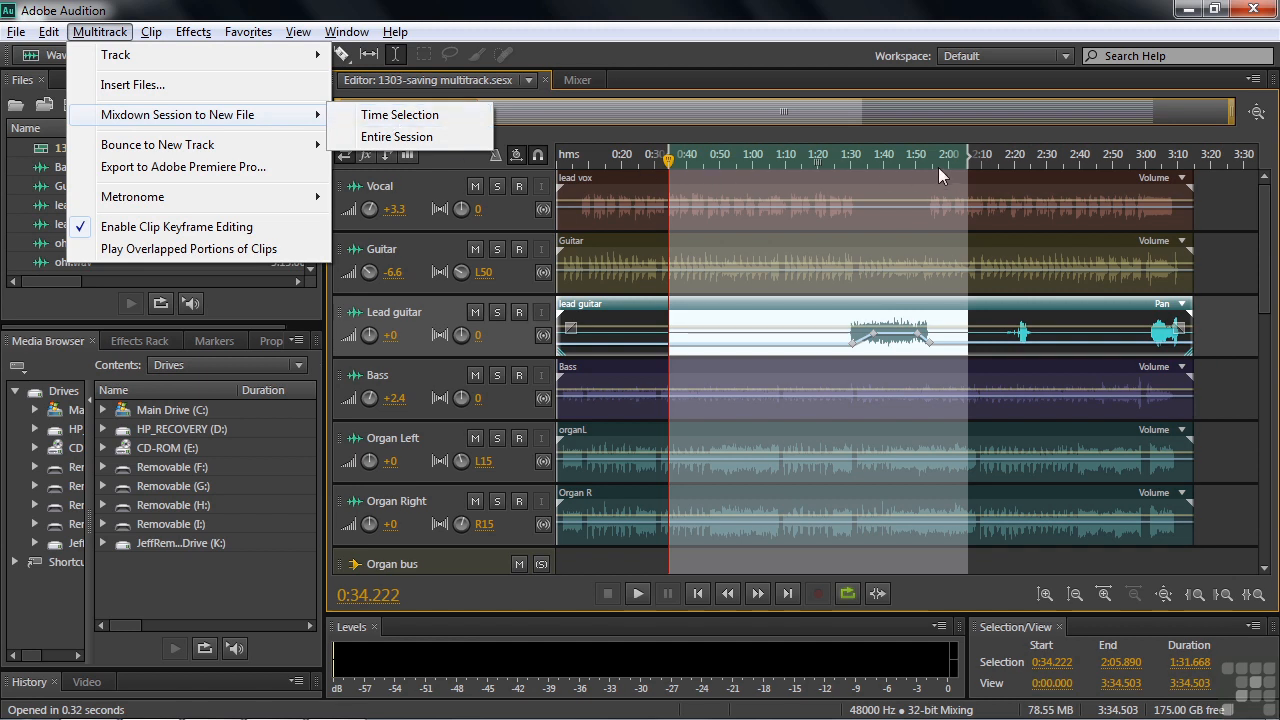
click(377, 141)
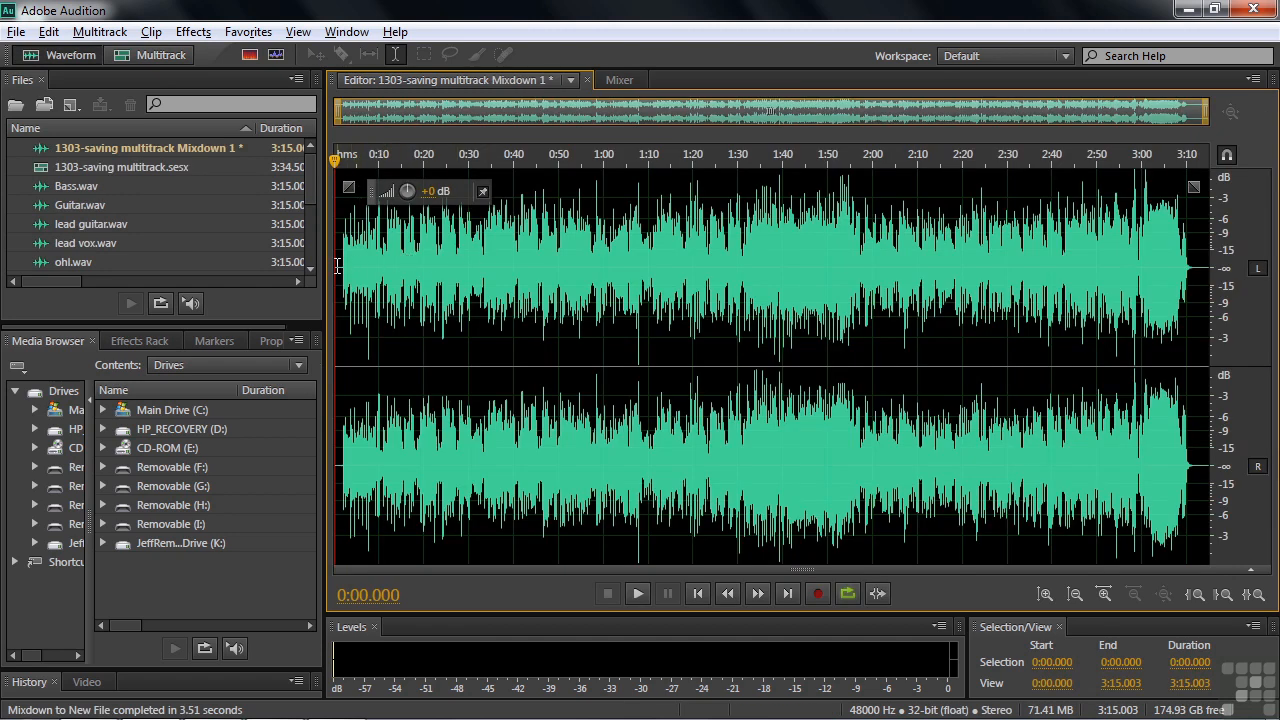
Step: Play about the first 10 seconds of the new mixdown, stopping playback at that point
key(space)
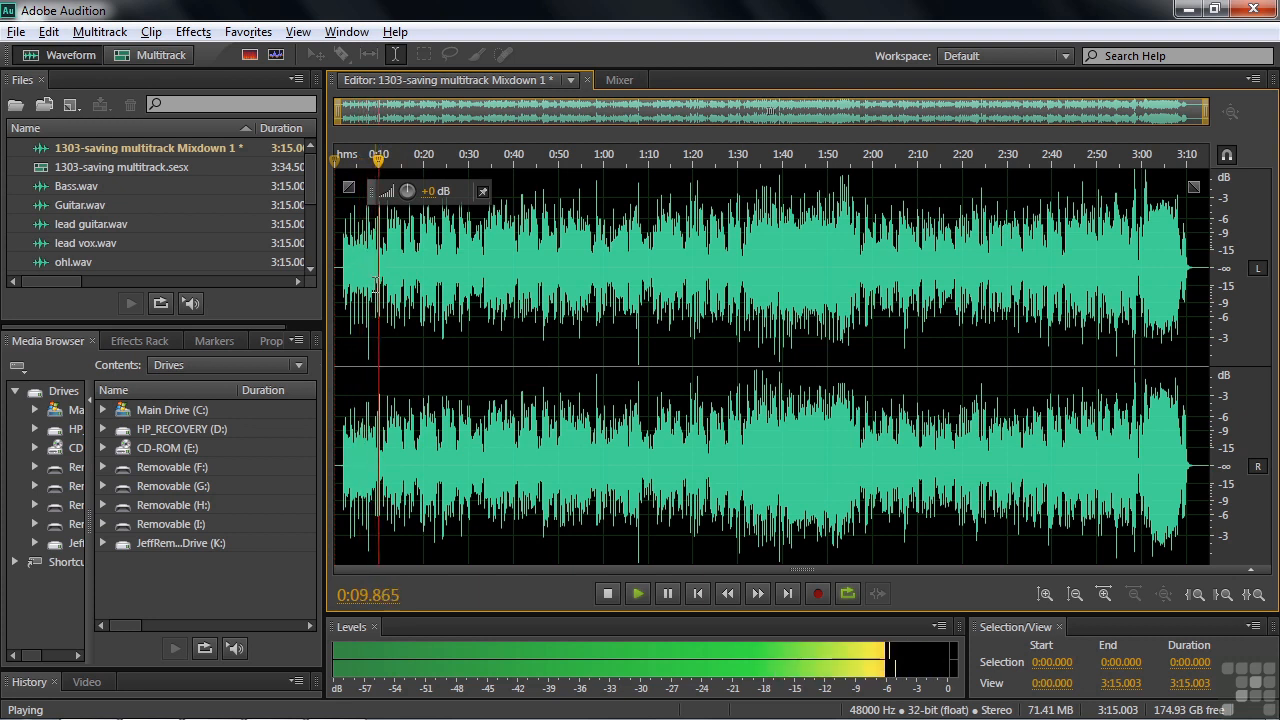
key(space)
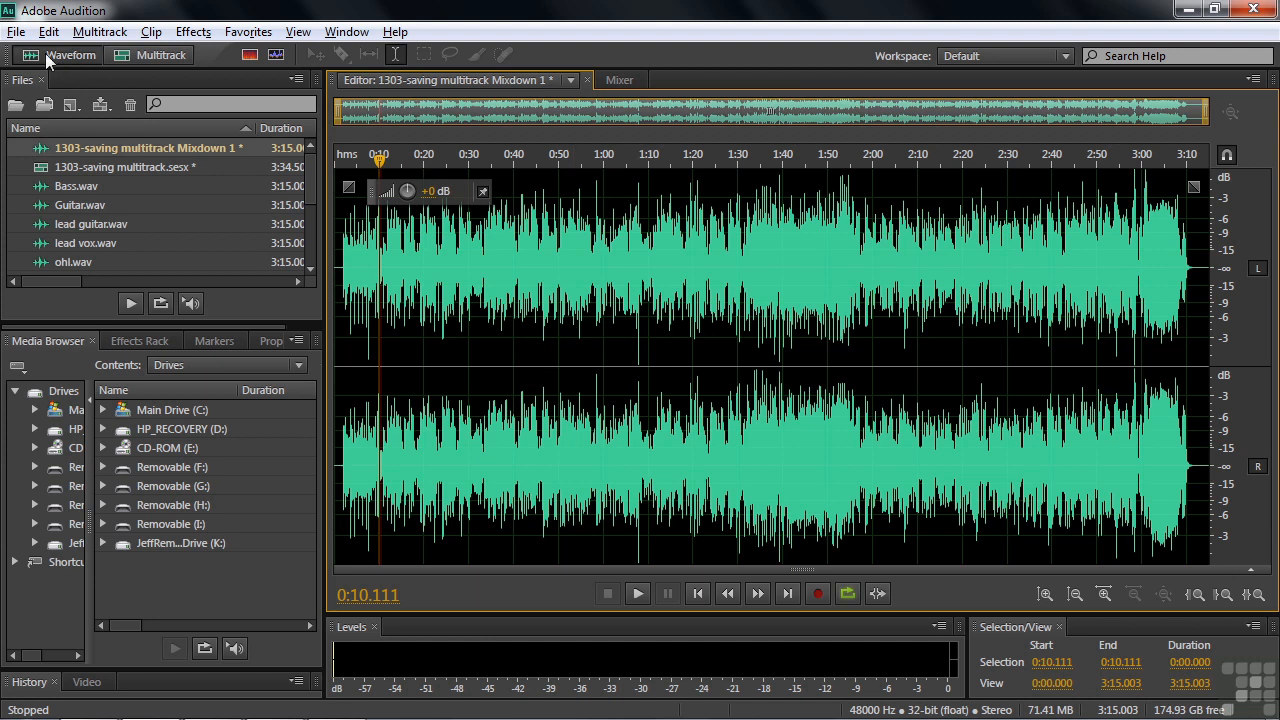
click(16, 31)
click(75, 292)
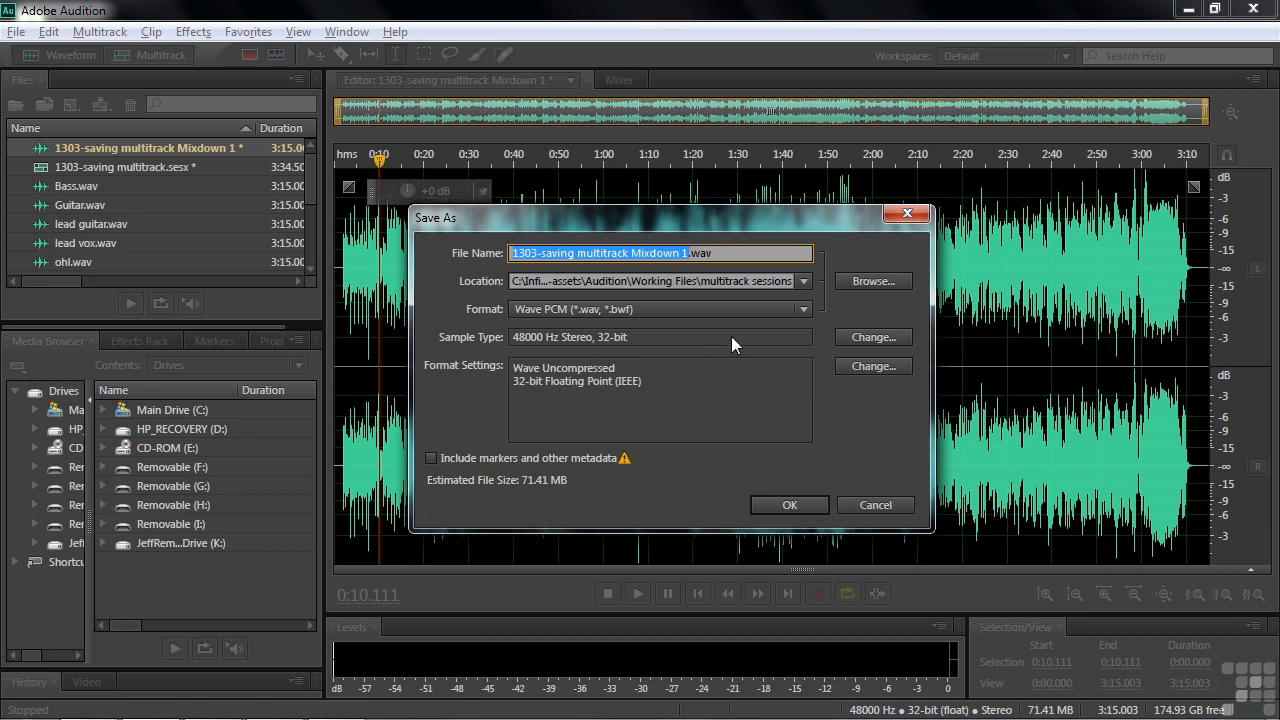
click(862, 506)
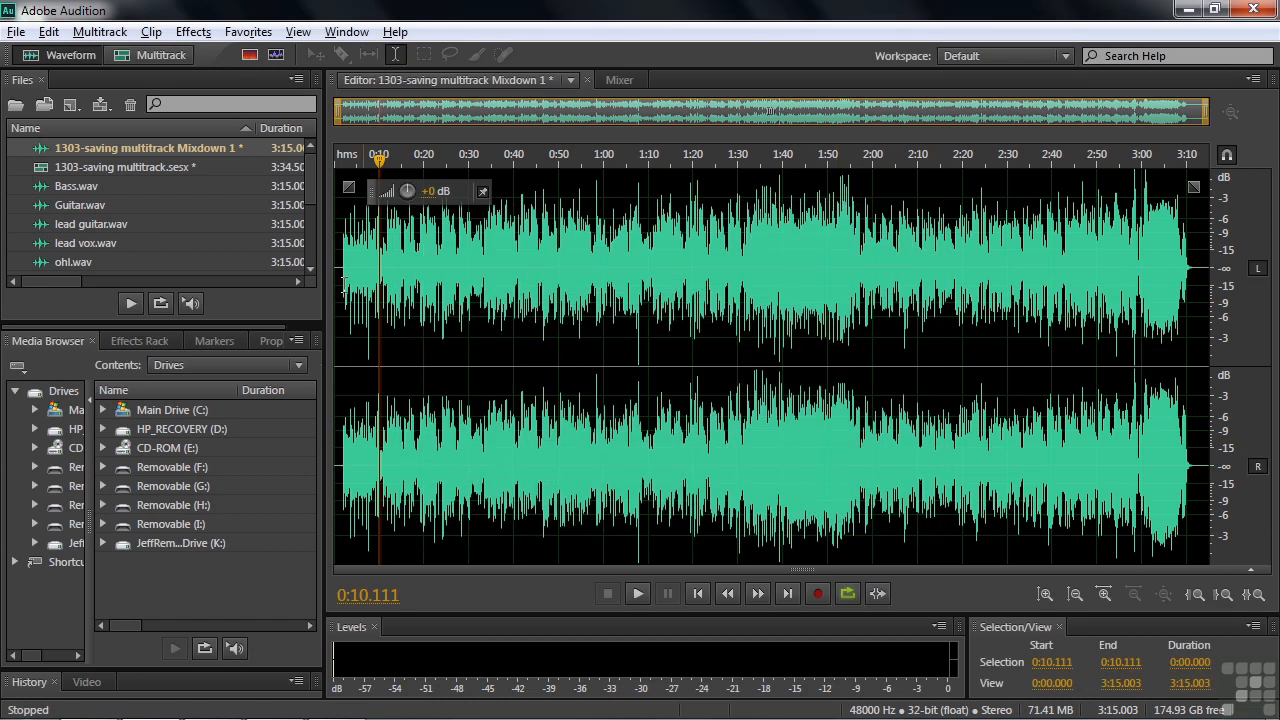
Step: Return to the 1303-saving multitrack.sesx session and open the multitrack mixdown export settings for the entire session
click(101, 168)
double_click(100, 166)
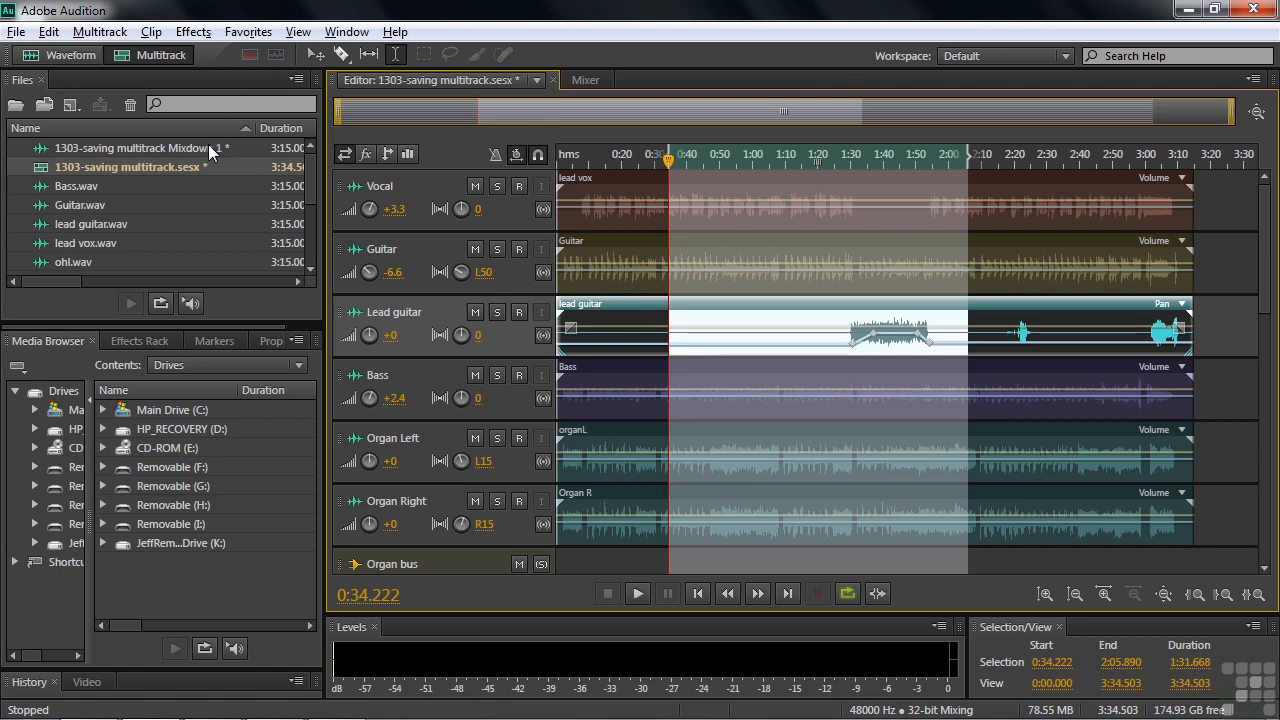
click(15, 32)
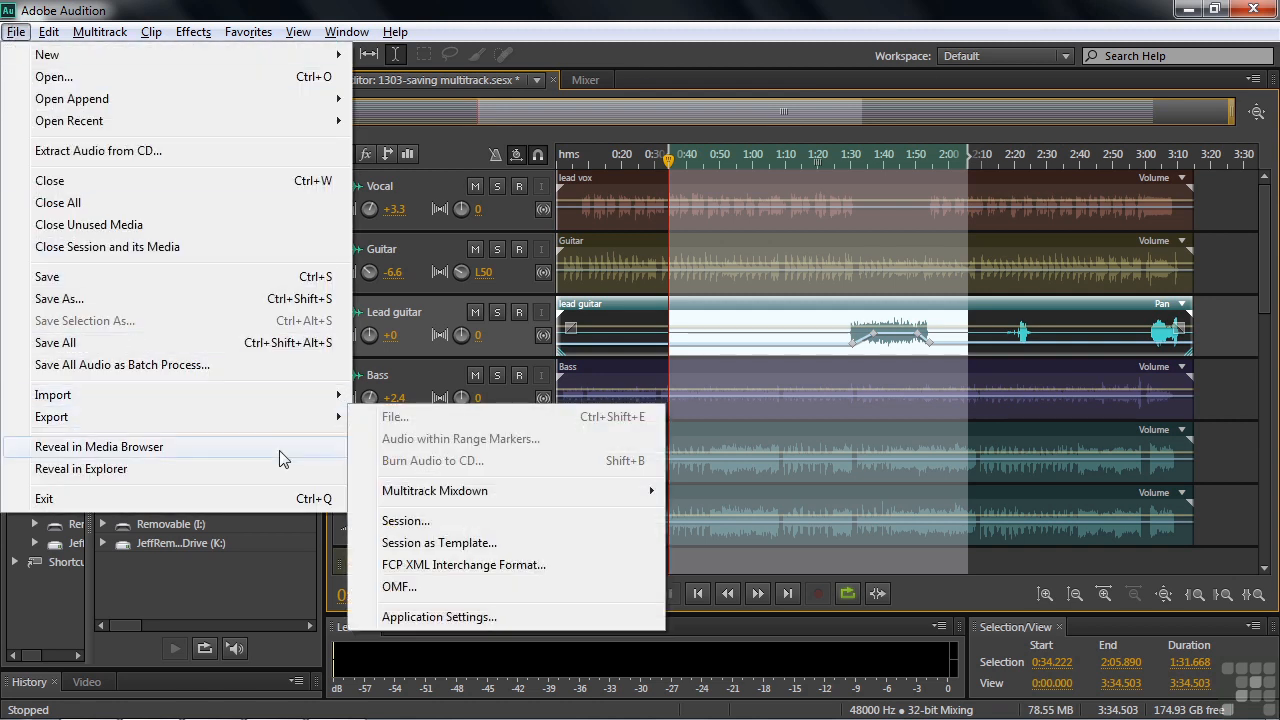
mouse_move(440, 494)
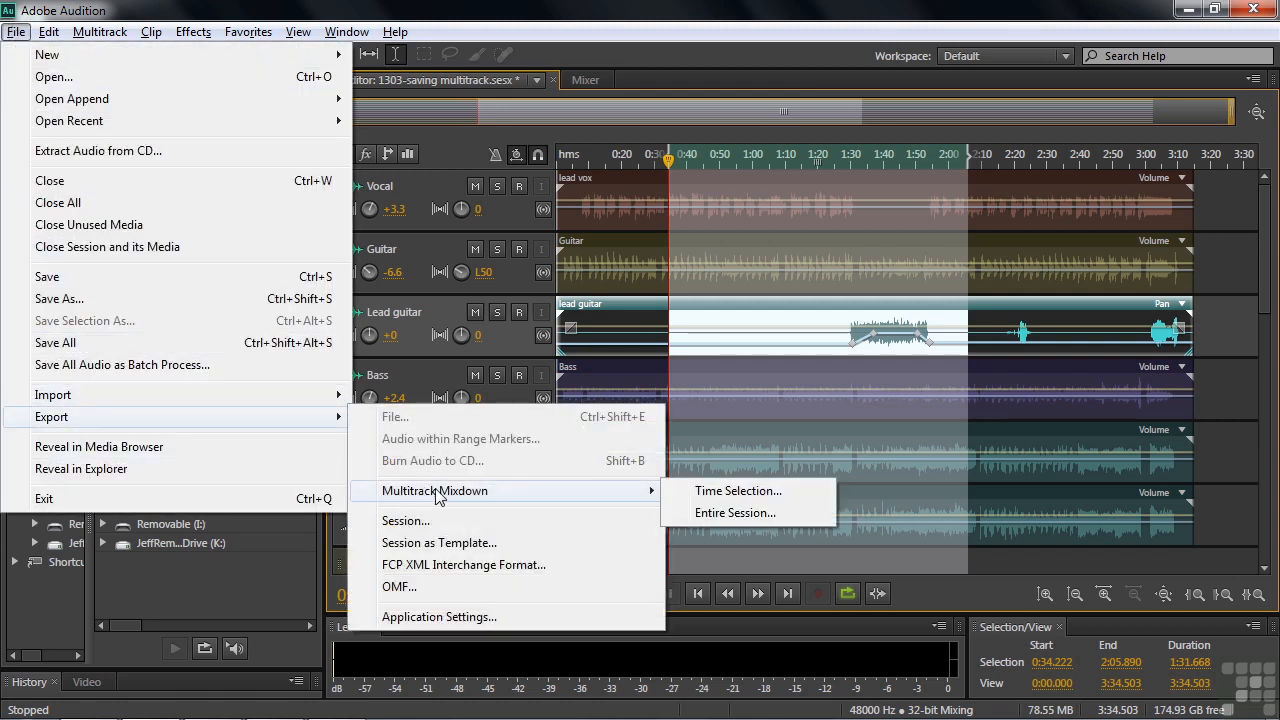
click(714, 514)
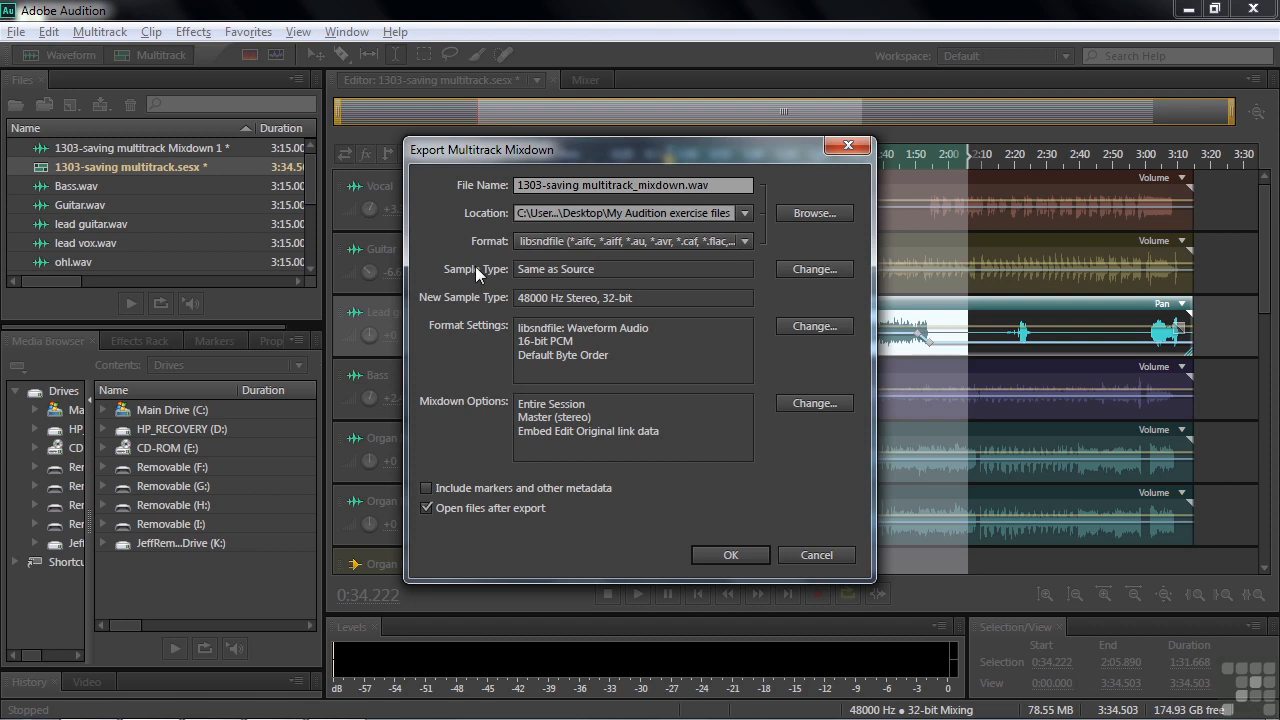
Step: Examine the sample rate and bit depth choices for the exported mixdown's sample type without changing them
click(836, 271)
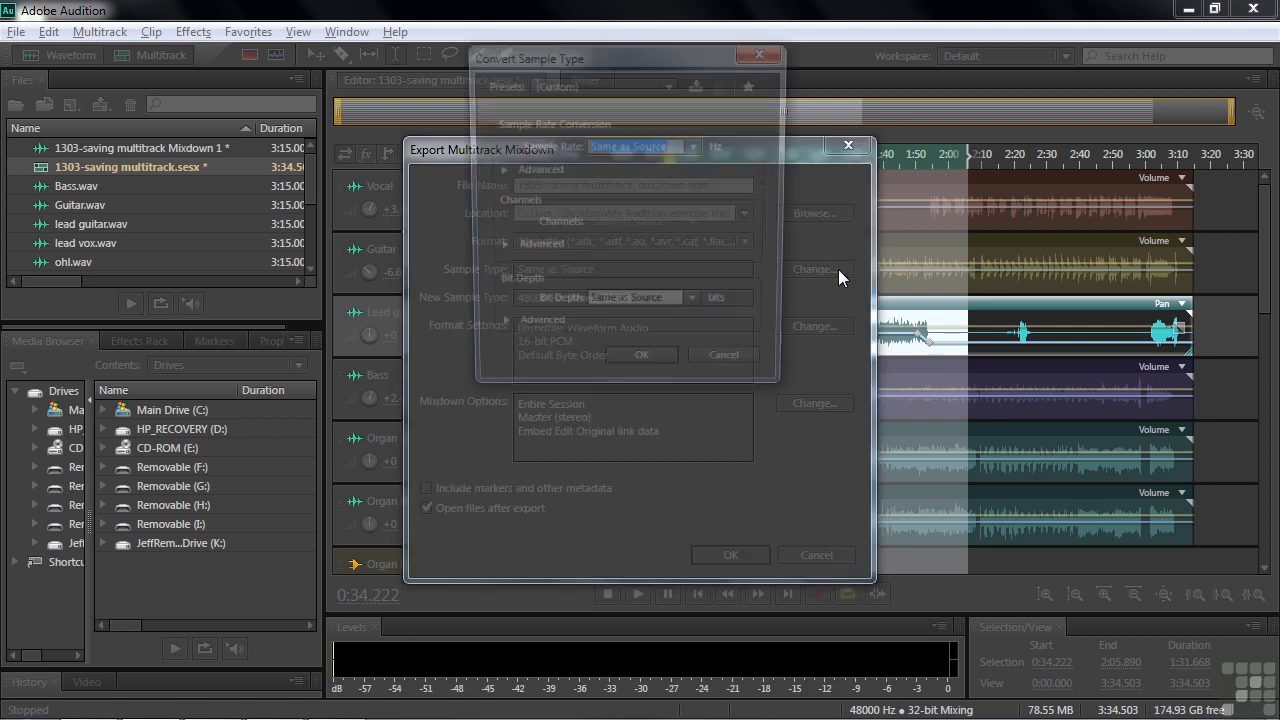
click(698, 147)
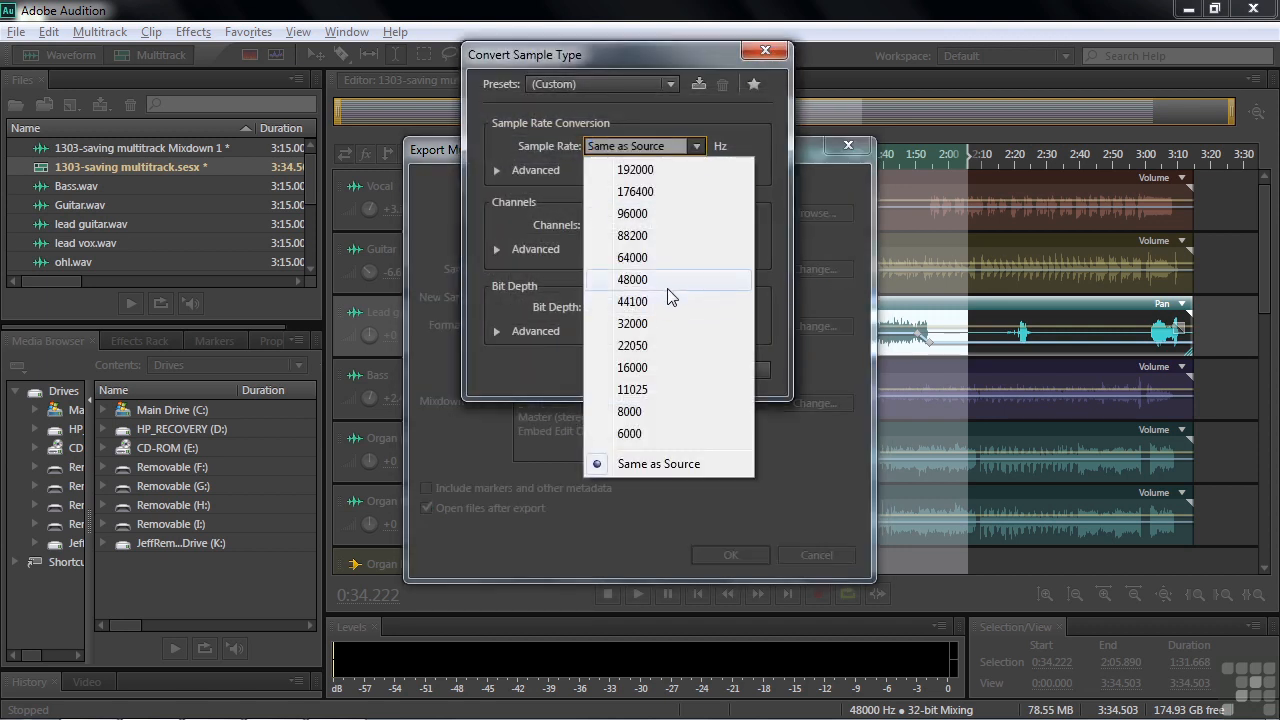
click(774, 227)
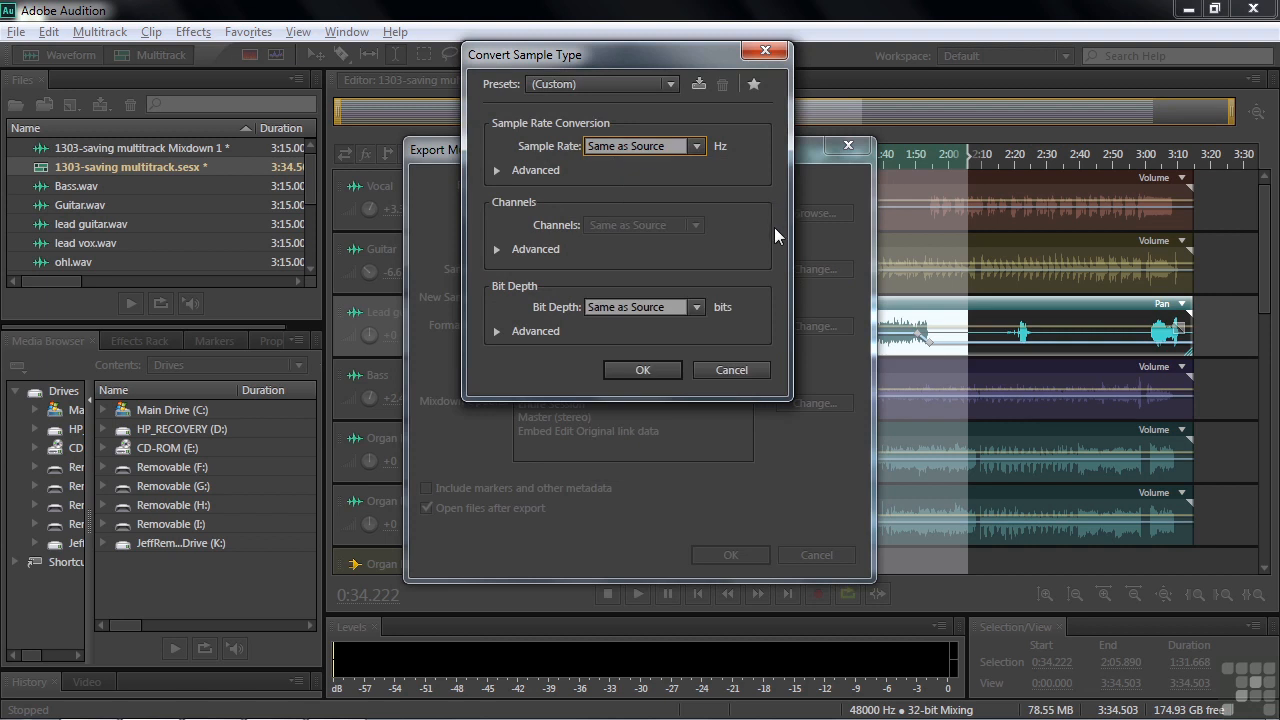
click(698, 307)
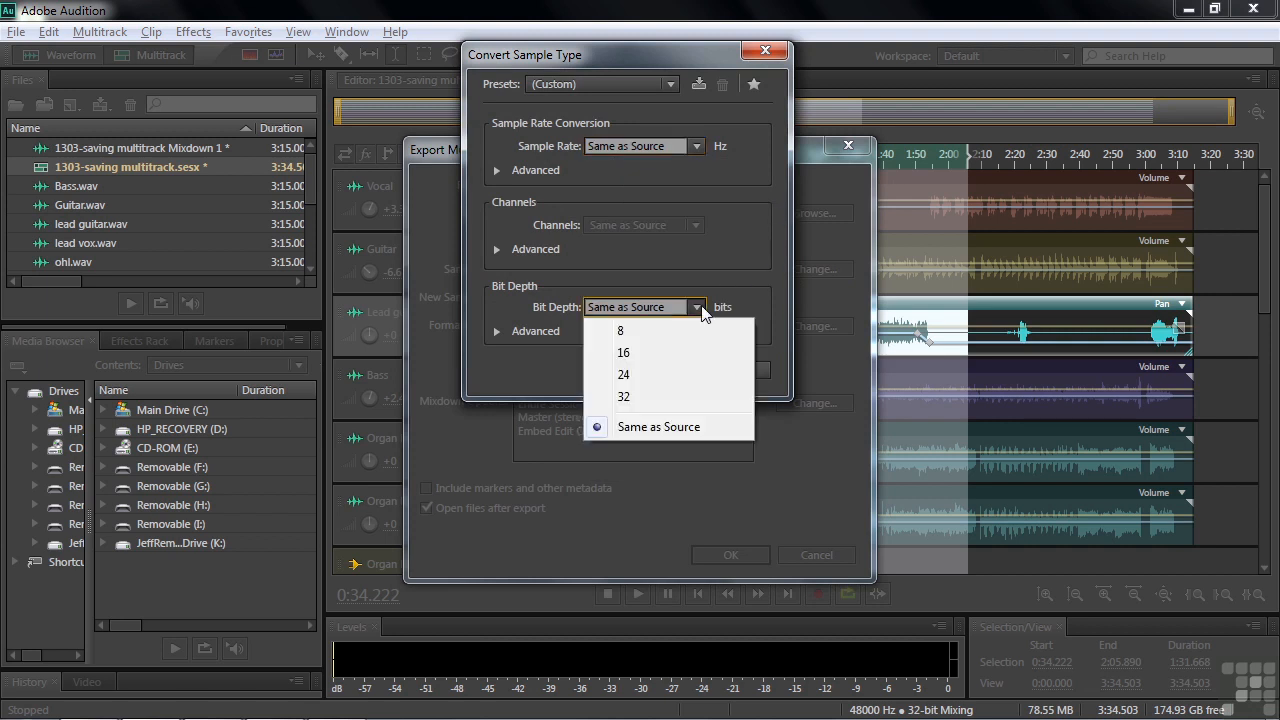
click(773, 274)
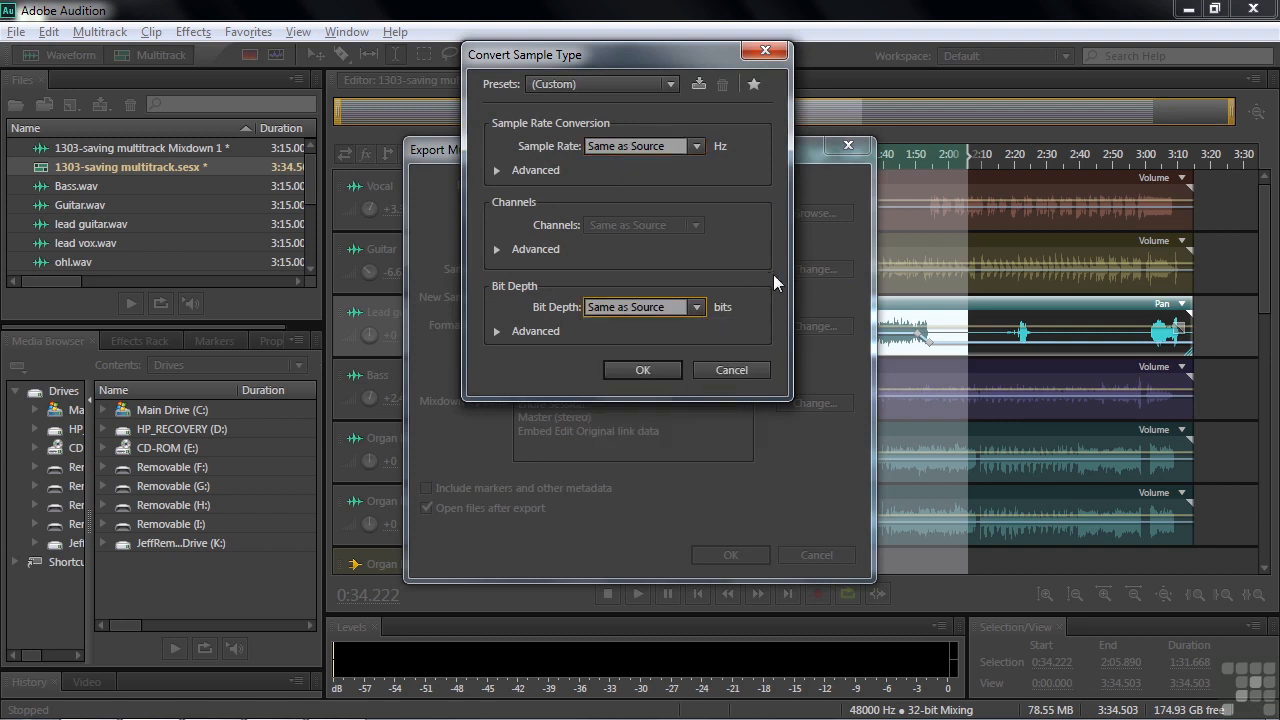
click(735, 369)
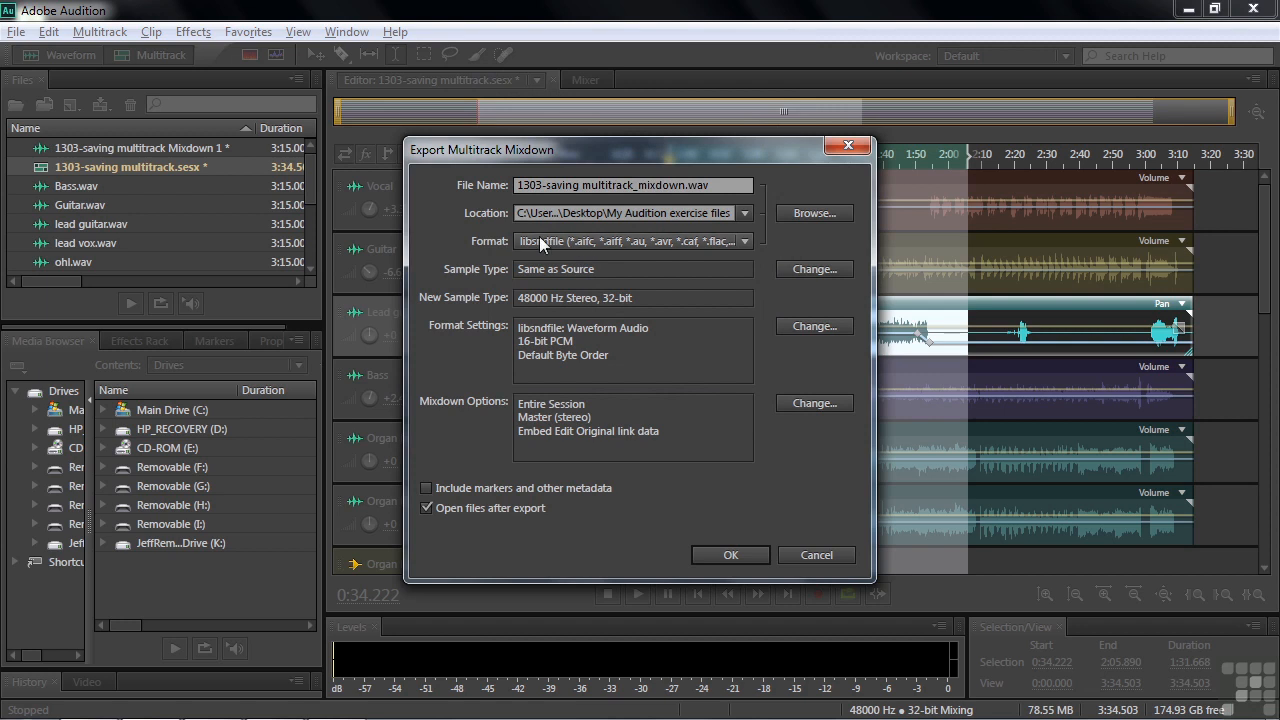
Step: Choose Waveform Audio as the file format in the export's libsndfile settings
click(812, 327)
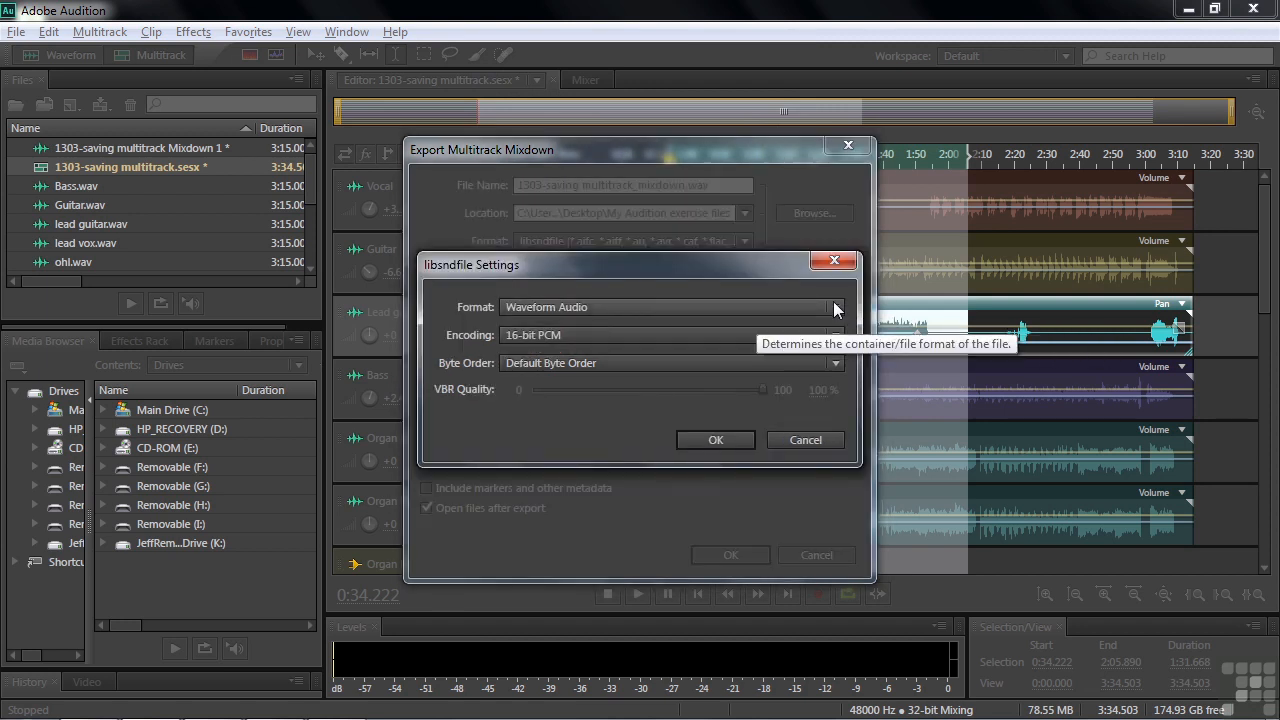
click(836, 309)
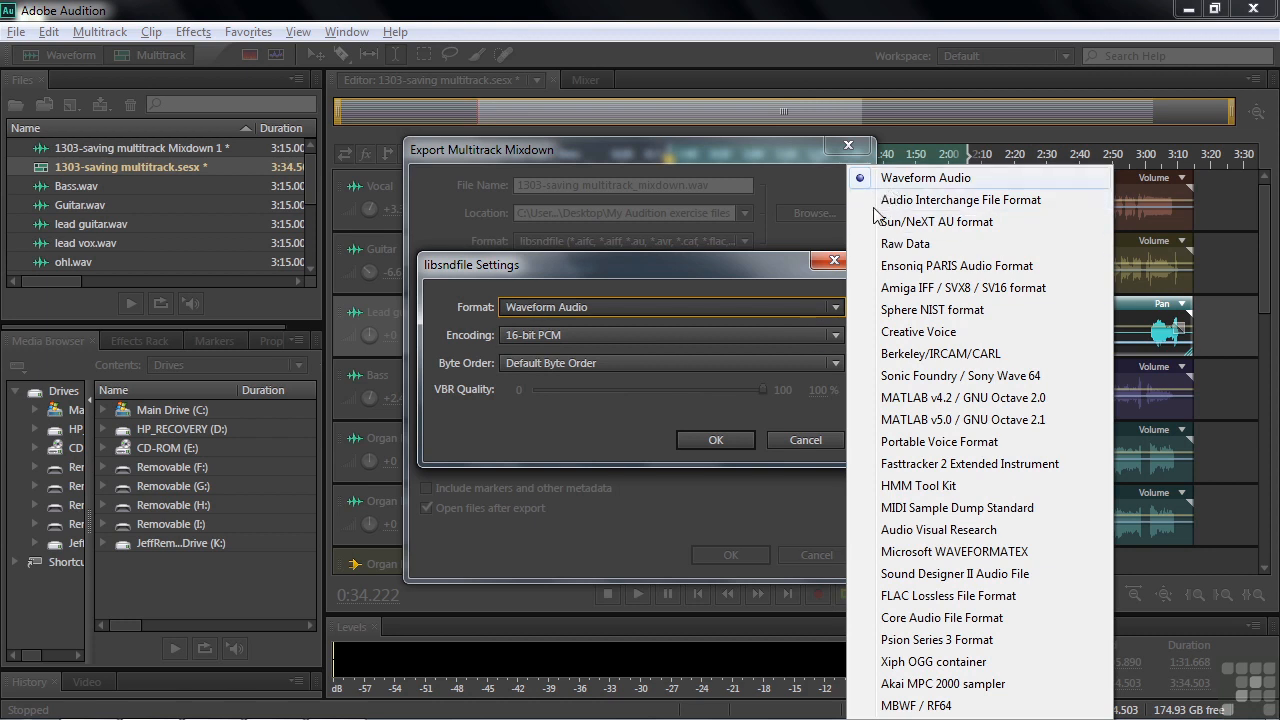
click(906, 180)
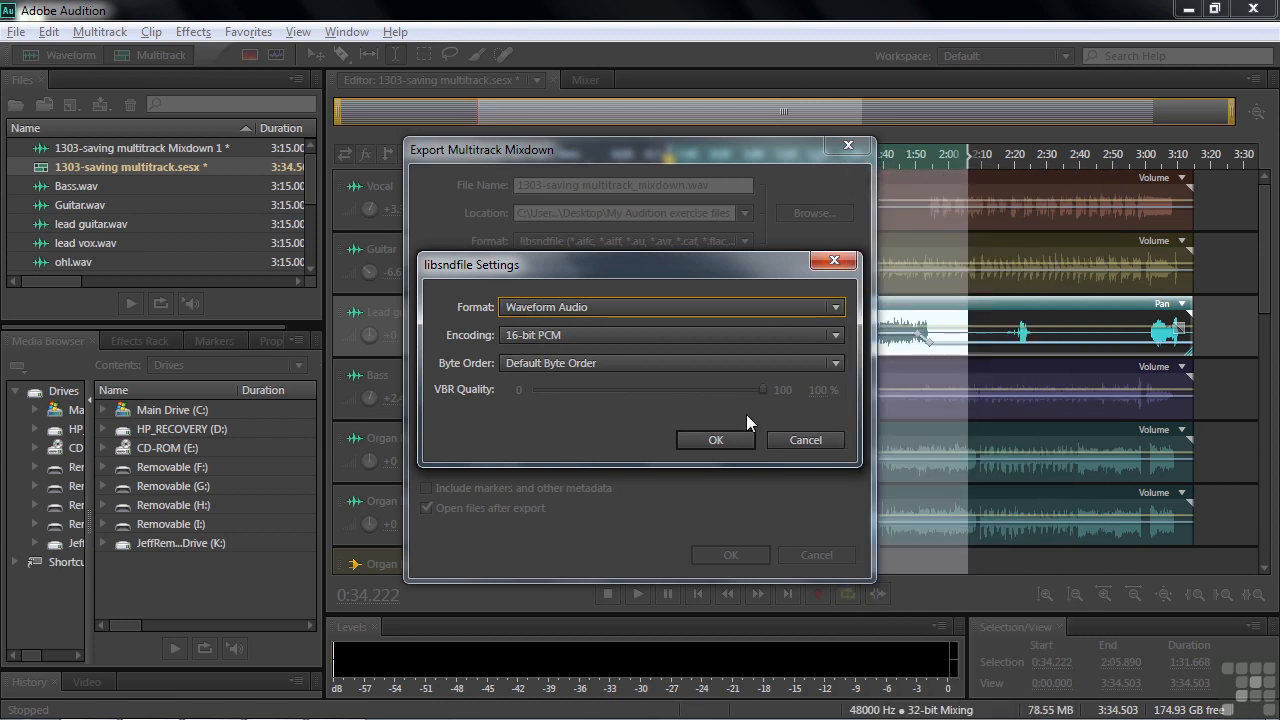
click(711, 444)
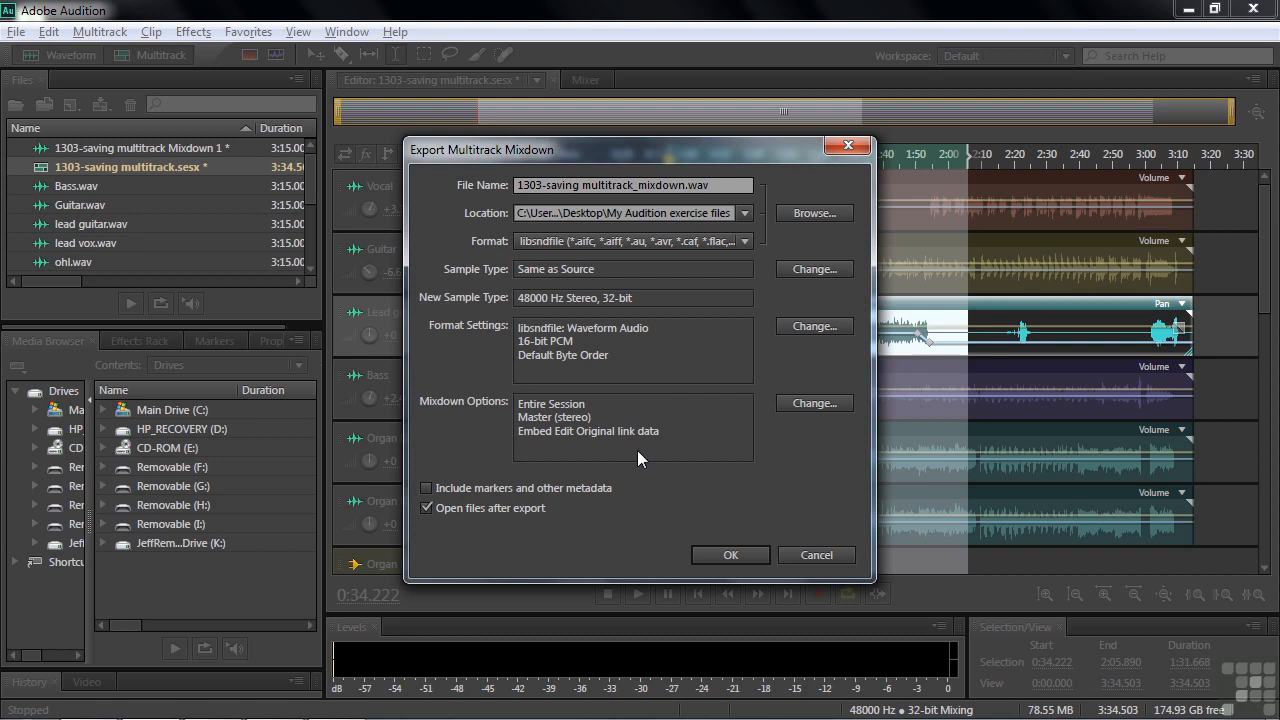
Step: Set the mixdown source to the All instruments bus only, excluding the stereo Master
click(808, 410)
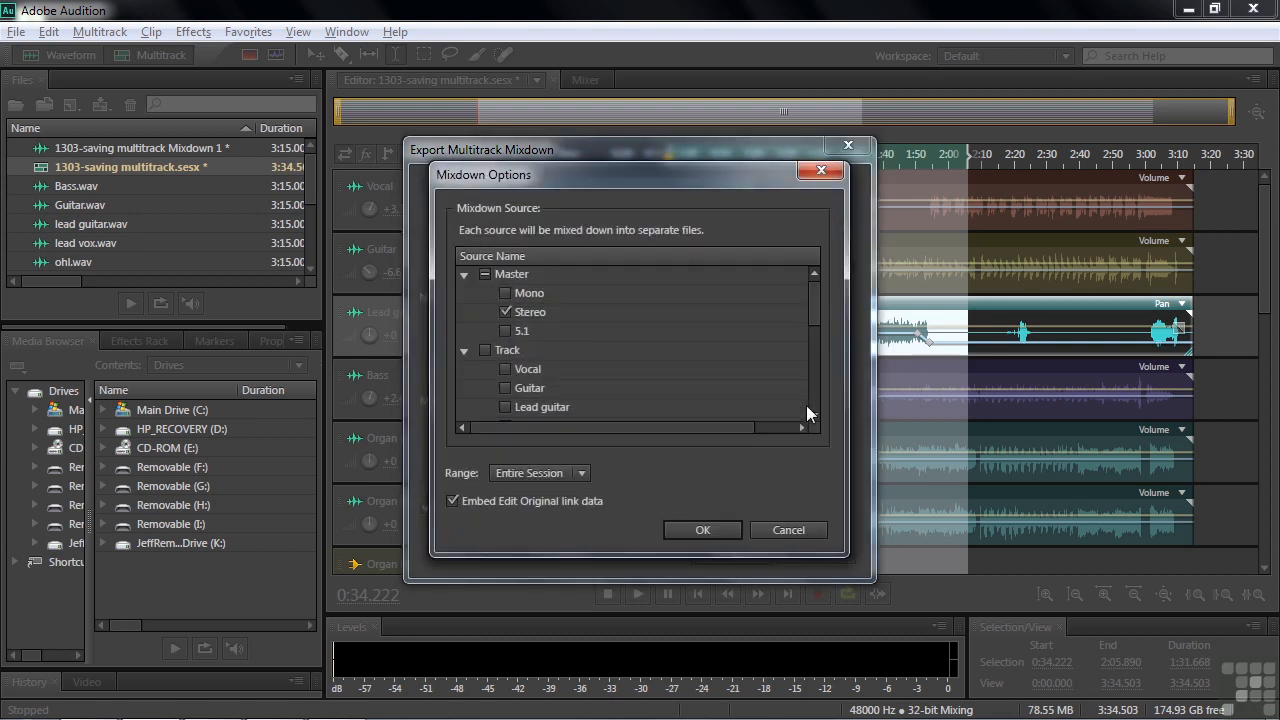
drag(816, 306, 814, 325)
mouse_move(814, 335)
mouse_down()
mouse_move(815, 350)
mouse_move(820, 325)
mouse_up()
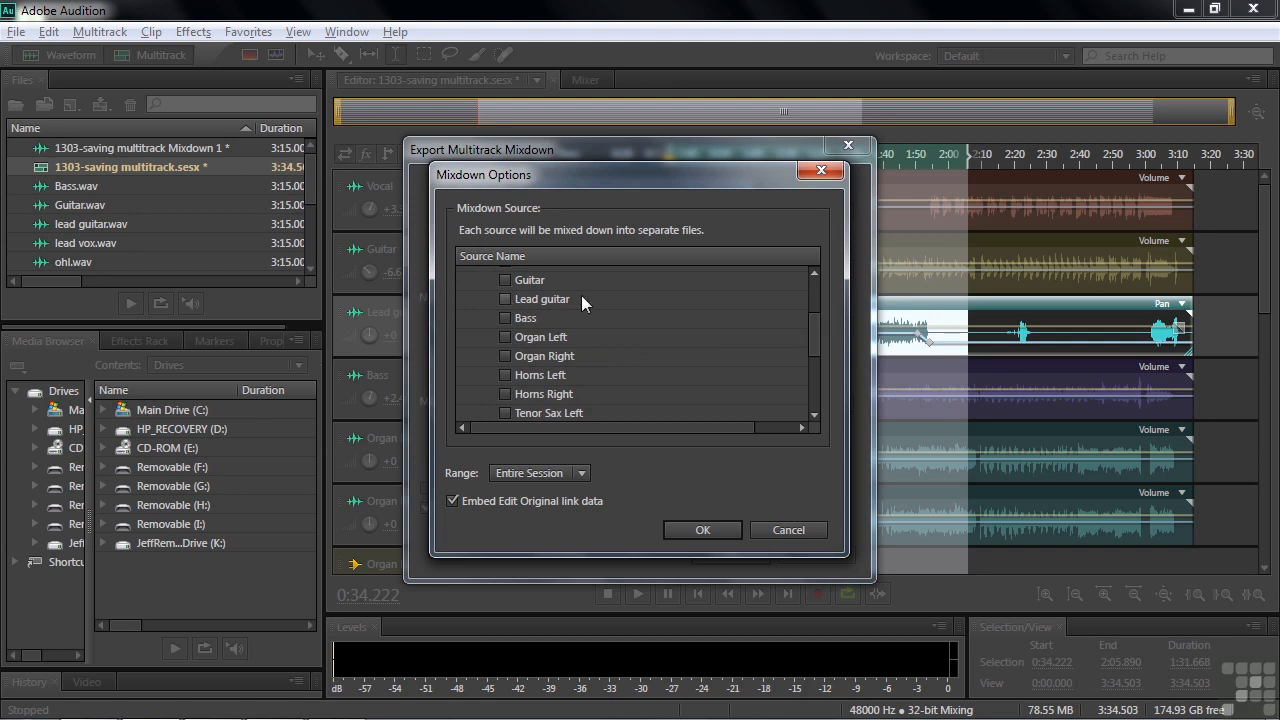
drag(812, 326, 825, 379)
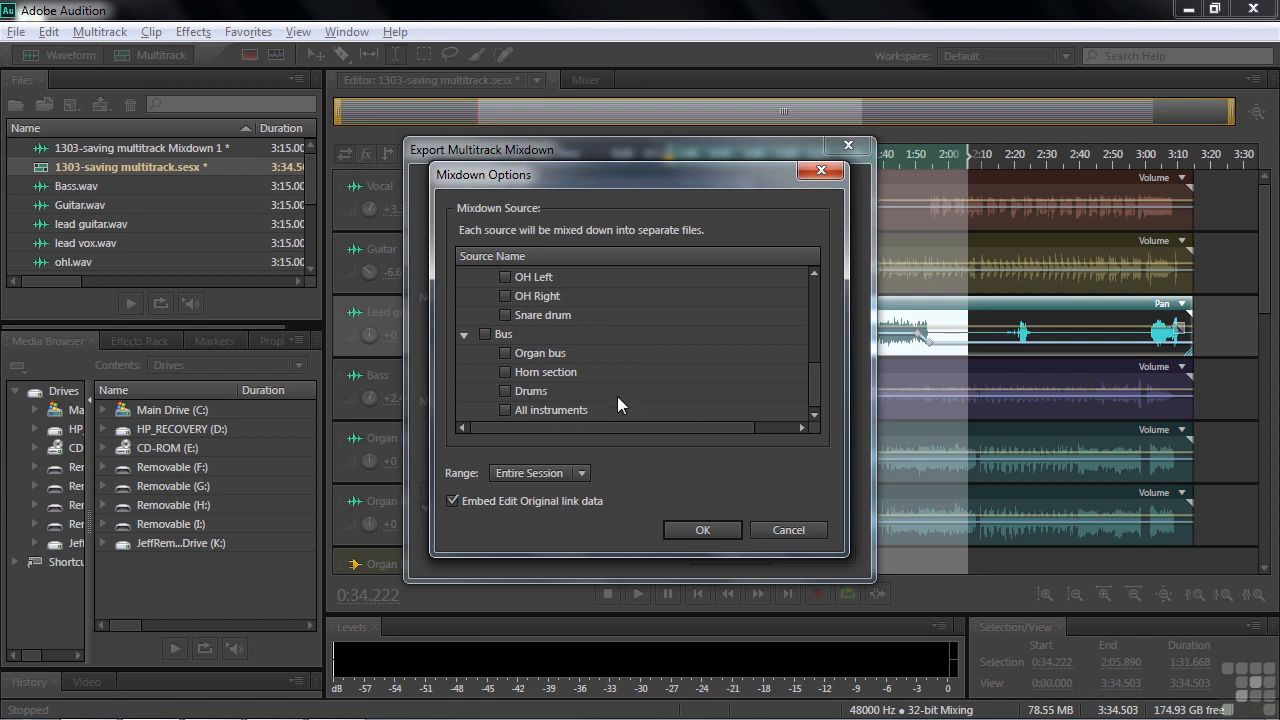
click(505, 410)
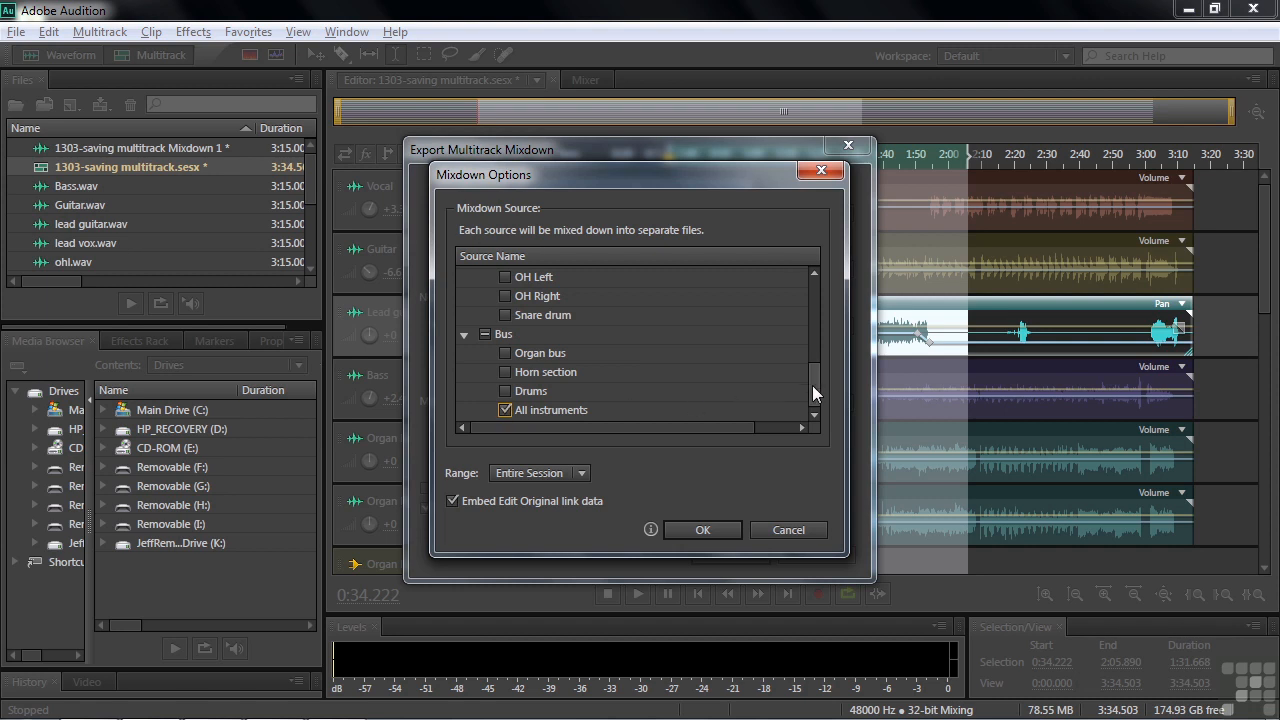
drag(817, 386, 815, 288)
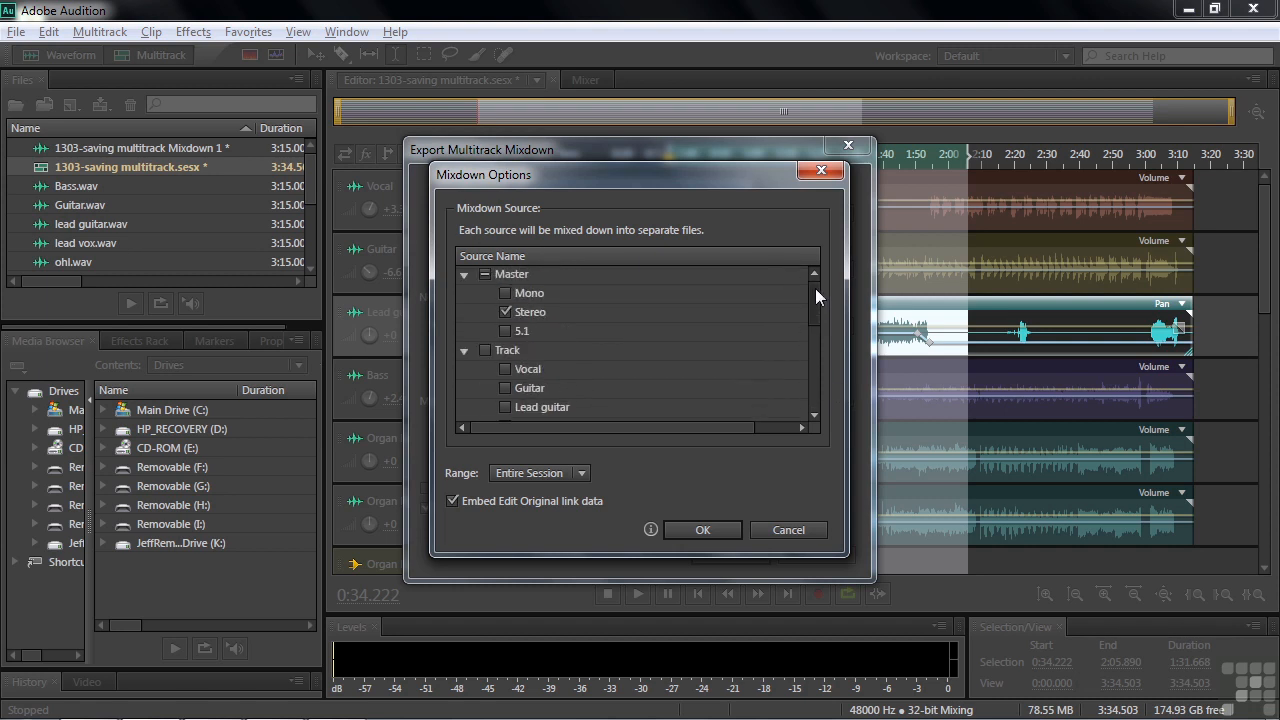
click(505, 312)
drag(811, 296, 811, 400)
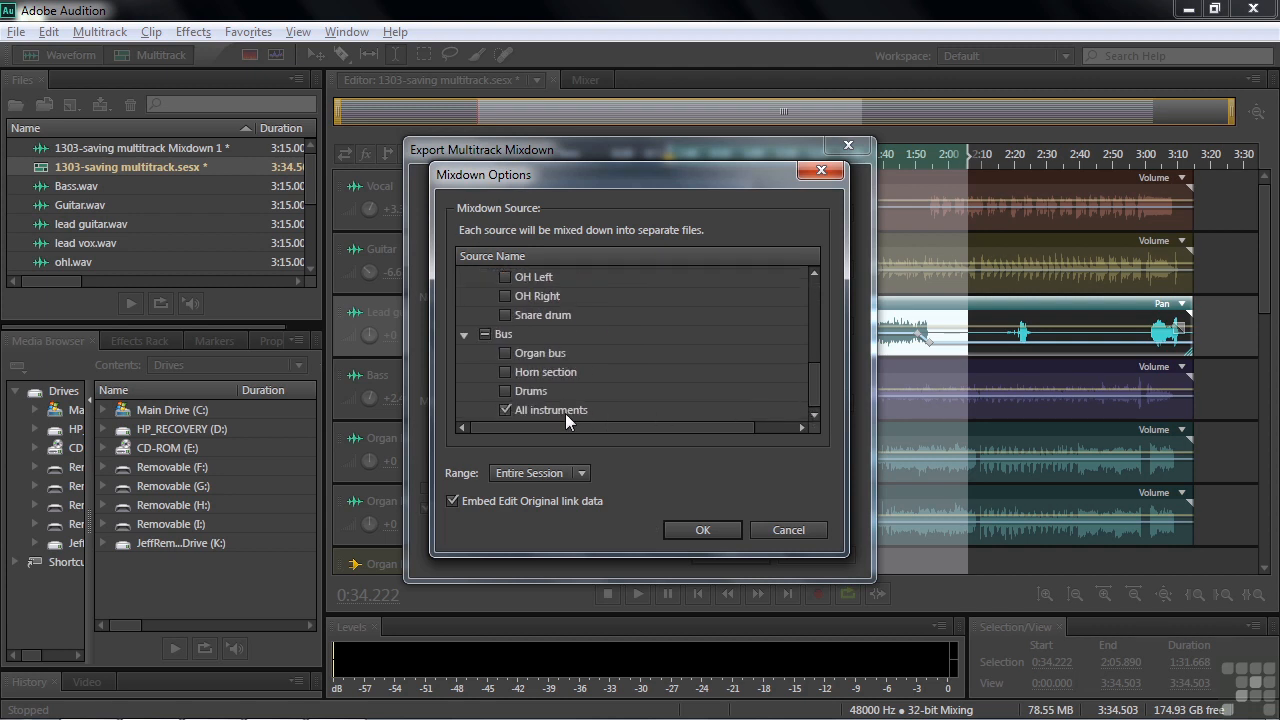
click(704, 530)
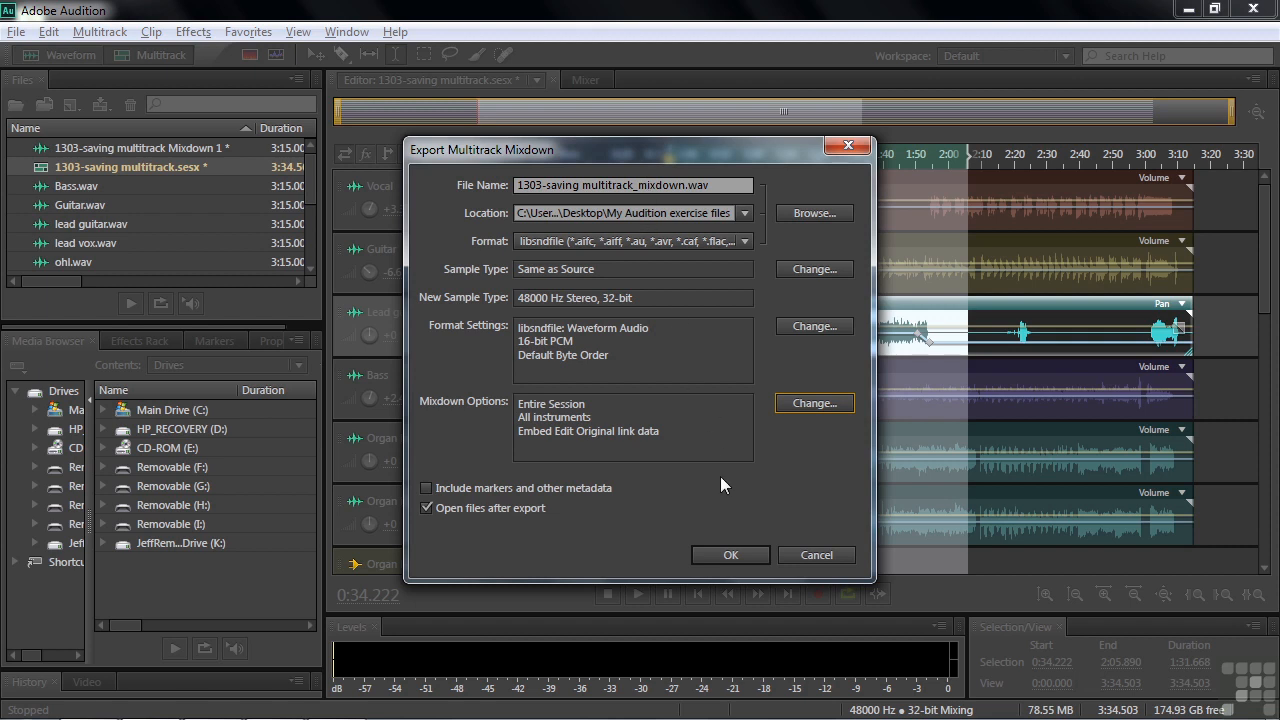
Step: Export the mixdown and select the resulting 1303-saving multitrack_mixdown.wav among the session files
click(731, 555)
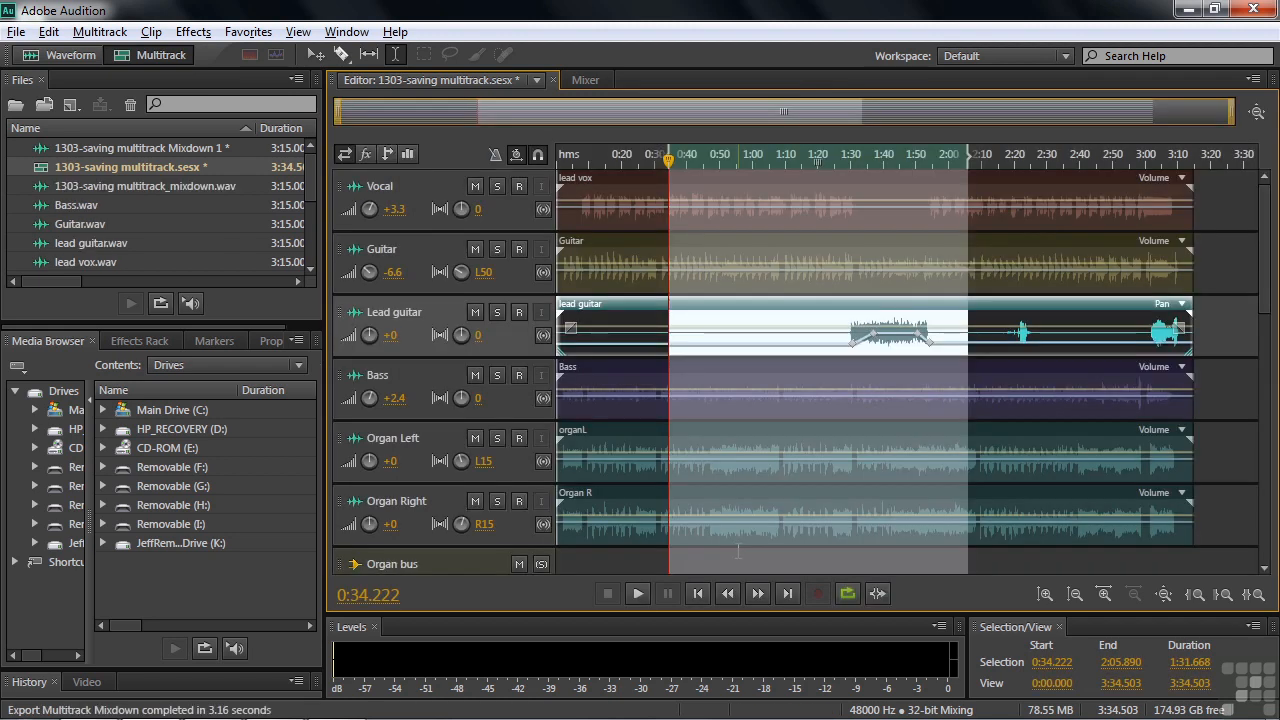
click(48, 188)
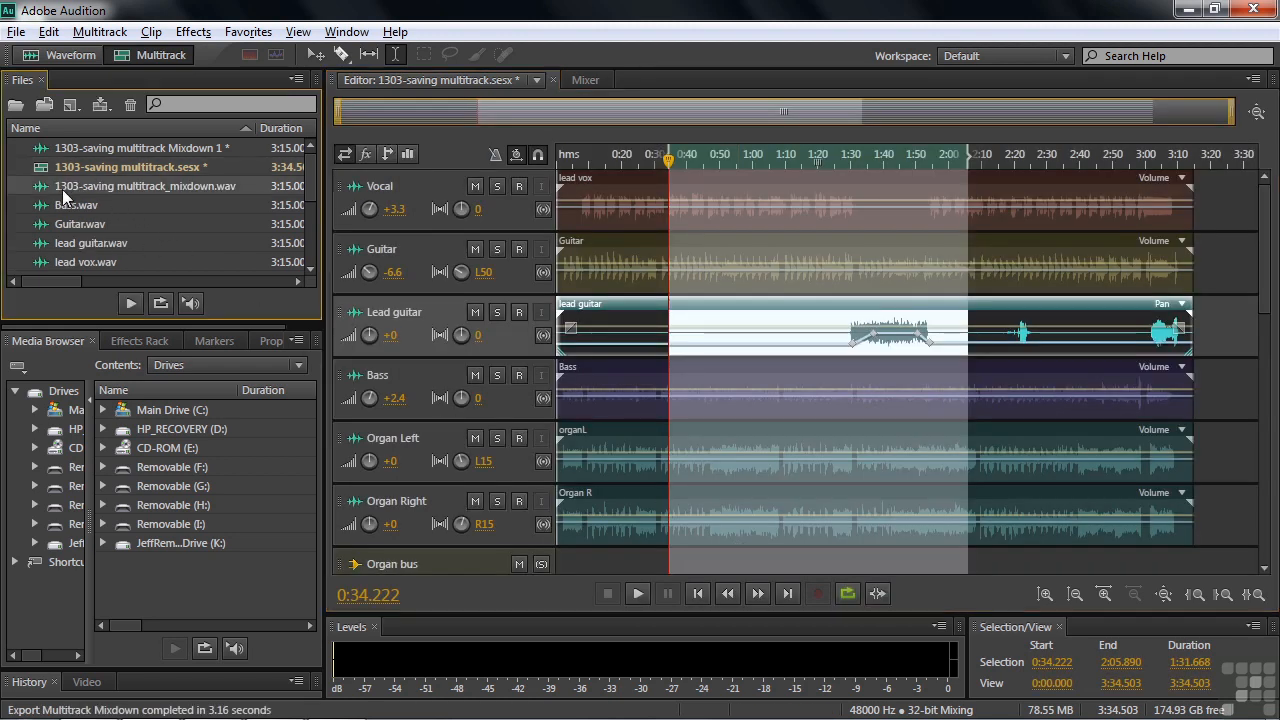
Step: Open 1303-saving multitrack_mixdown.wav in the waveform editor and audition it from about 0:02 and from 0:10
double_click(48, 188)
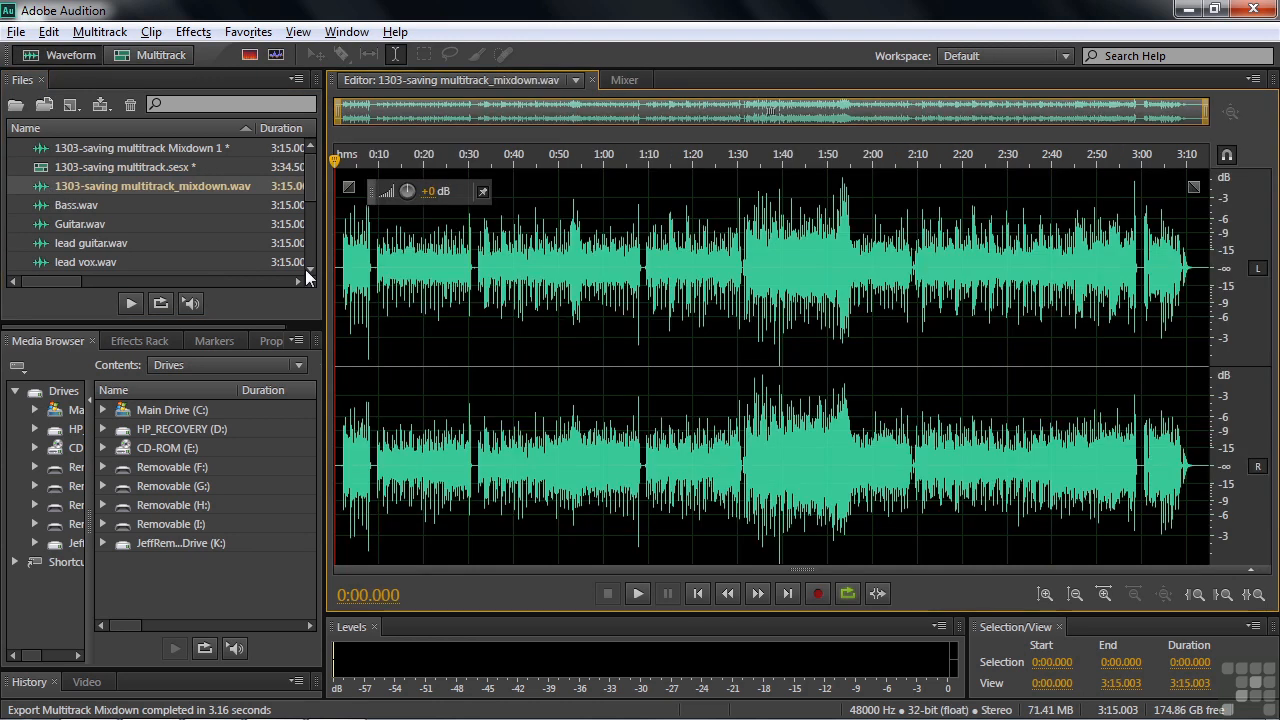
click(344, 316)
key(space)
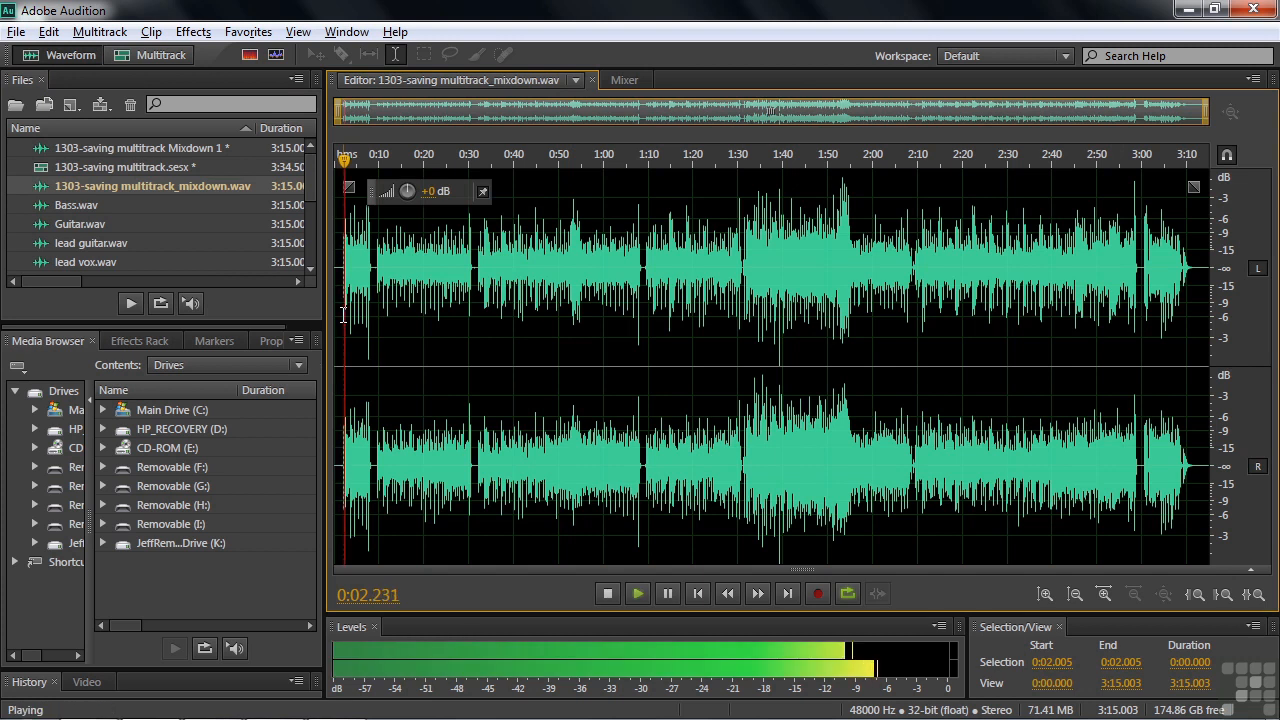
click(381, 350)
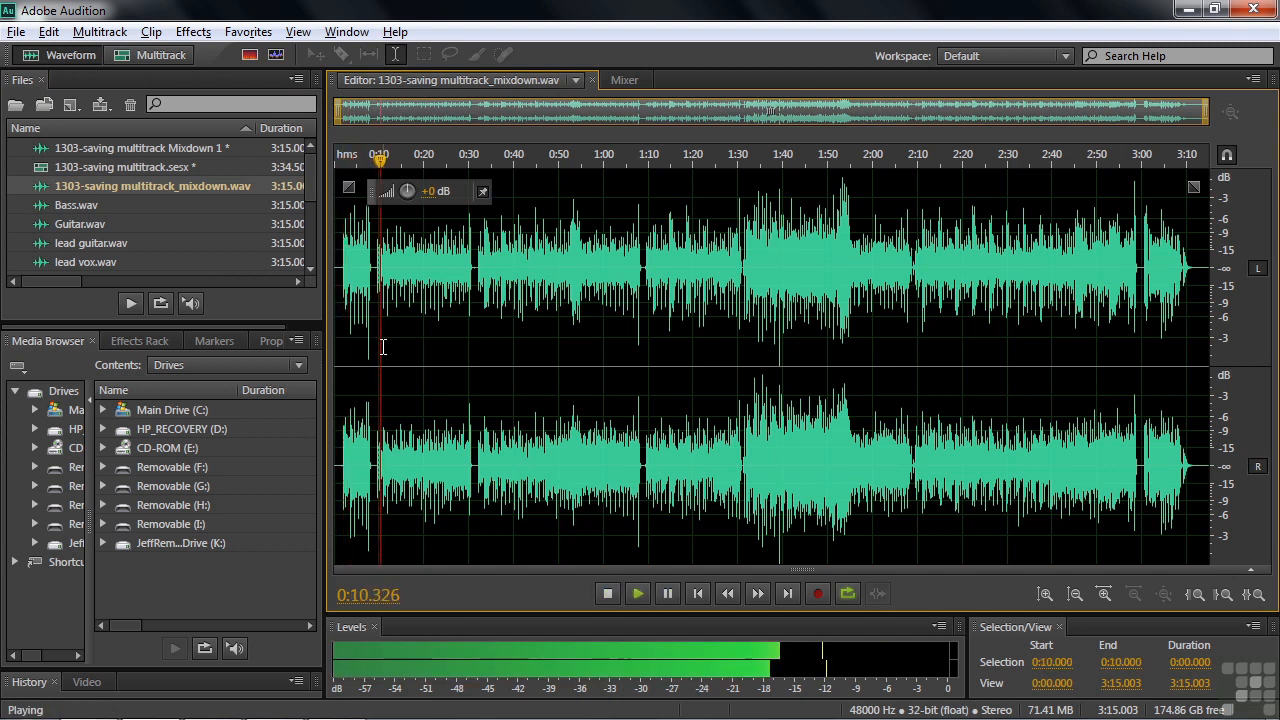
key(space)
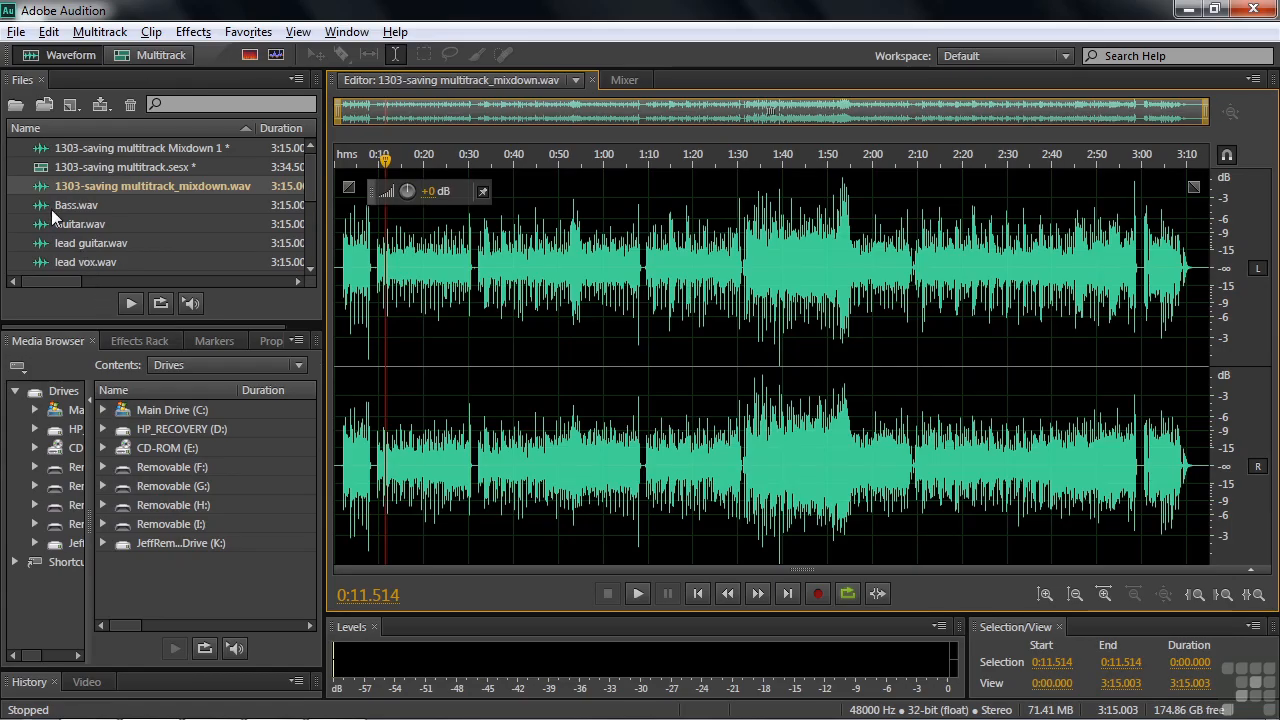
Step: Return to the 1303-saving multitrack.sesx session and select the Guitar, Bass, organL and Organ R clips together
double_click(41, 173)
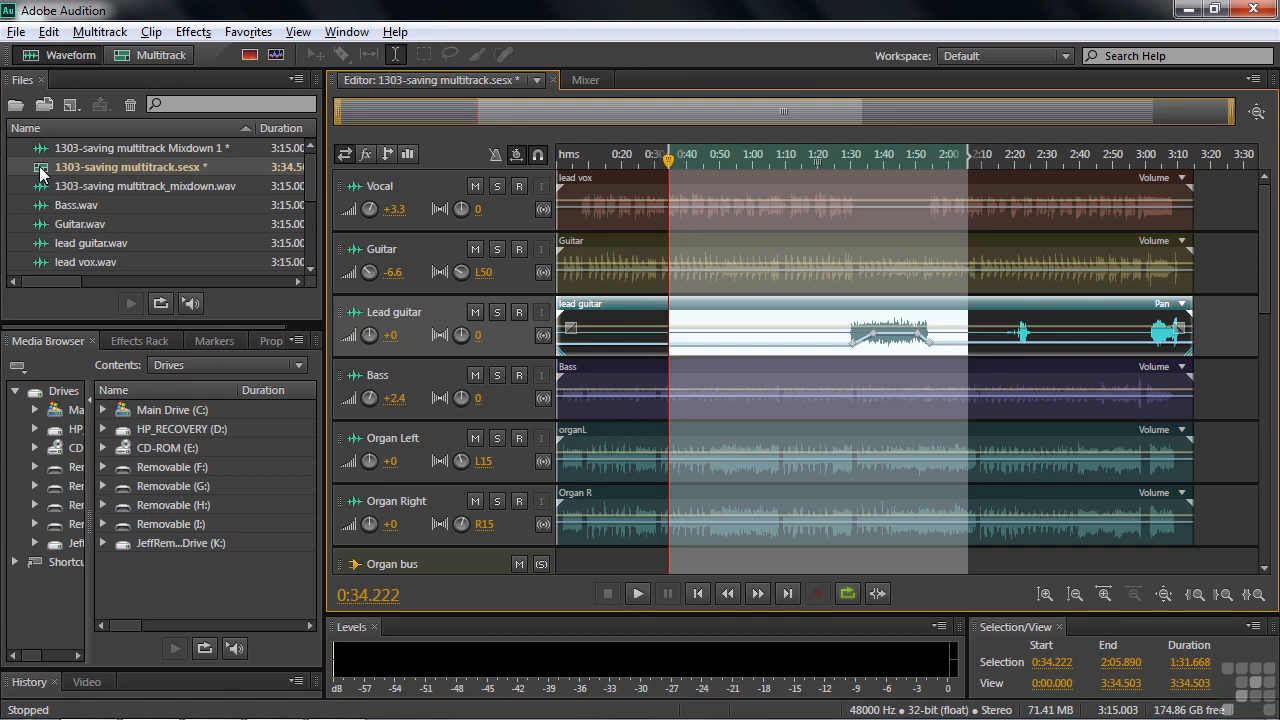
click(698, 265)
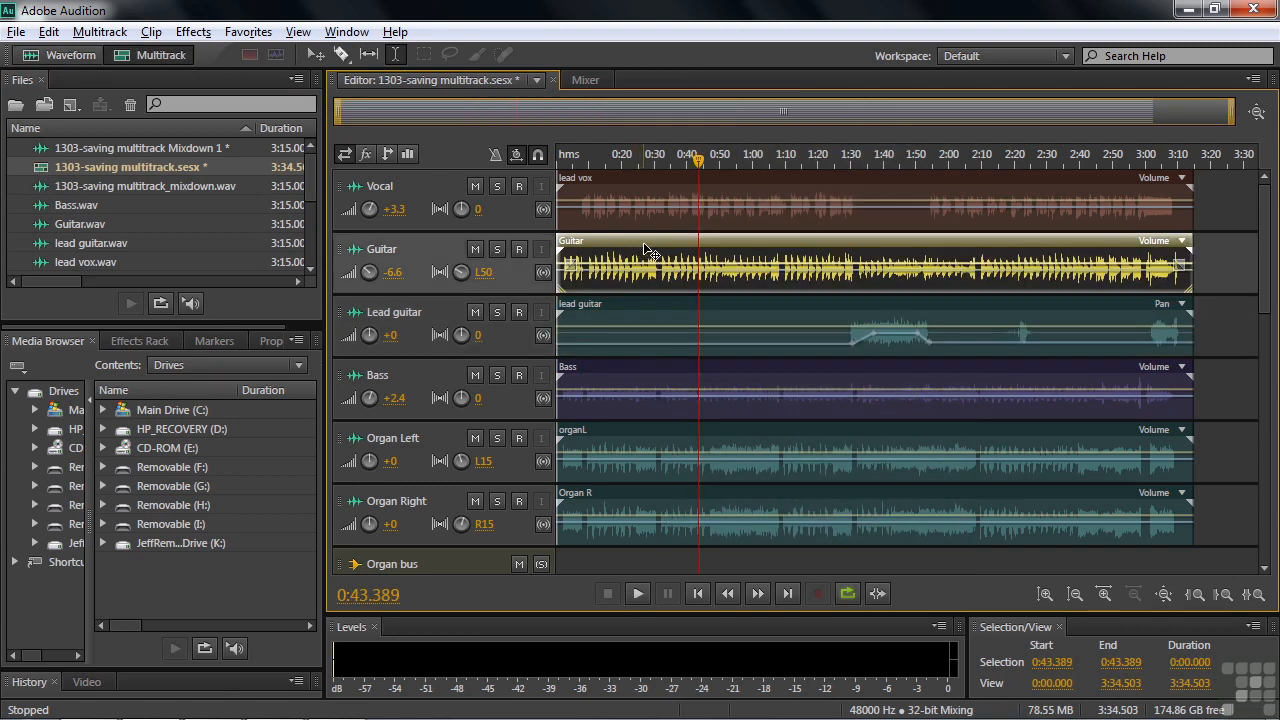
ctrl+click(651, 371)
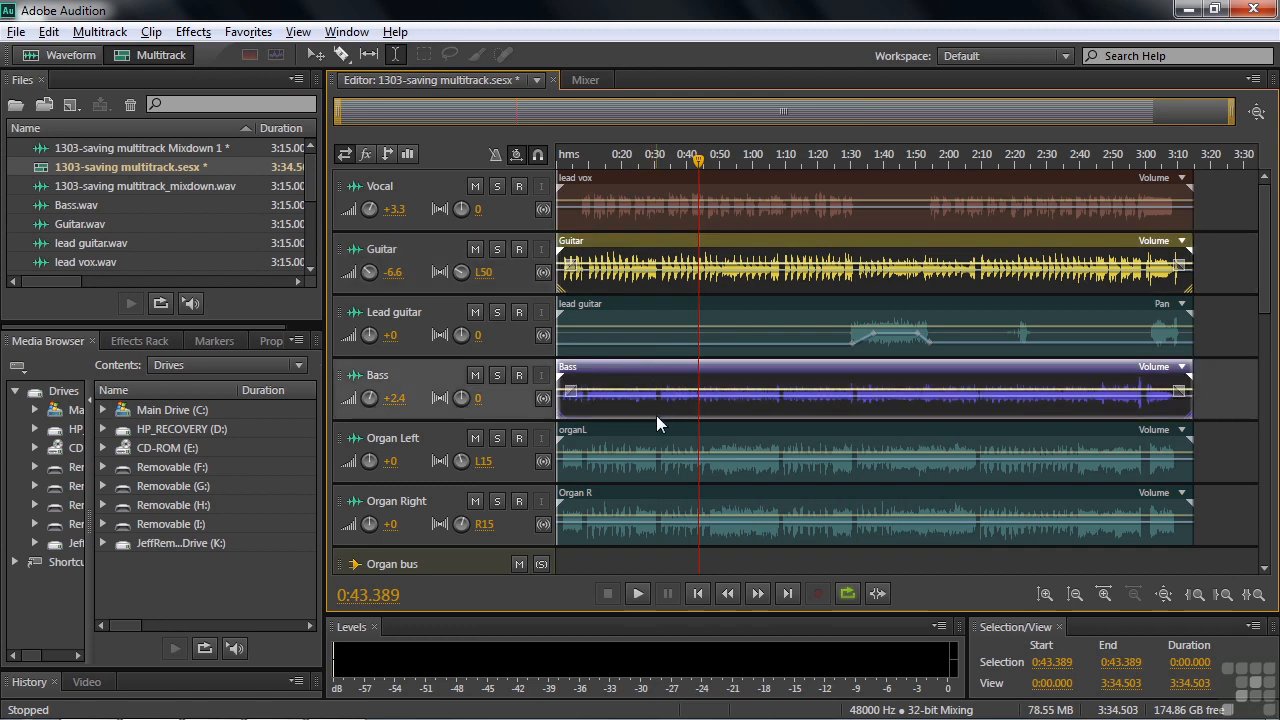
ctrl+click(657, 443)
ctrl+click(658, 500)
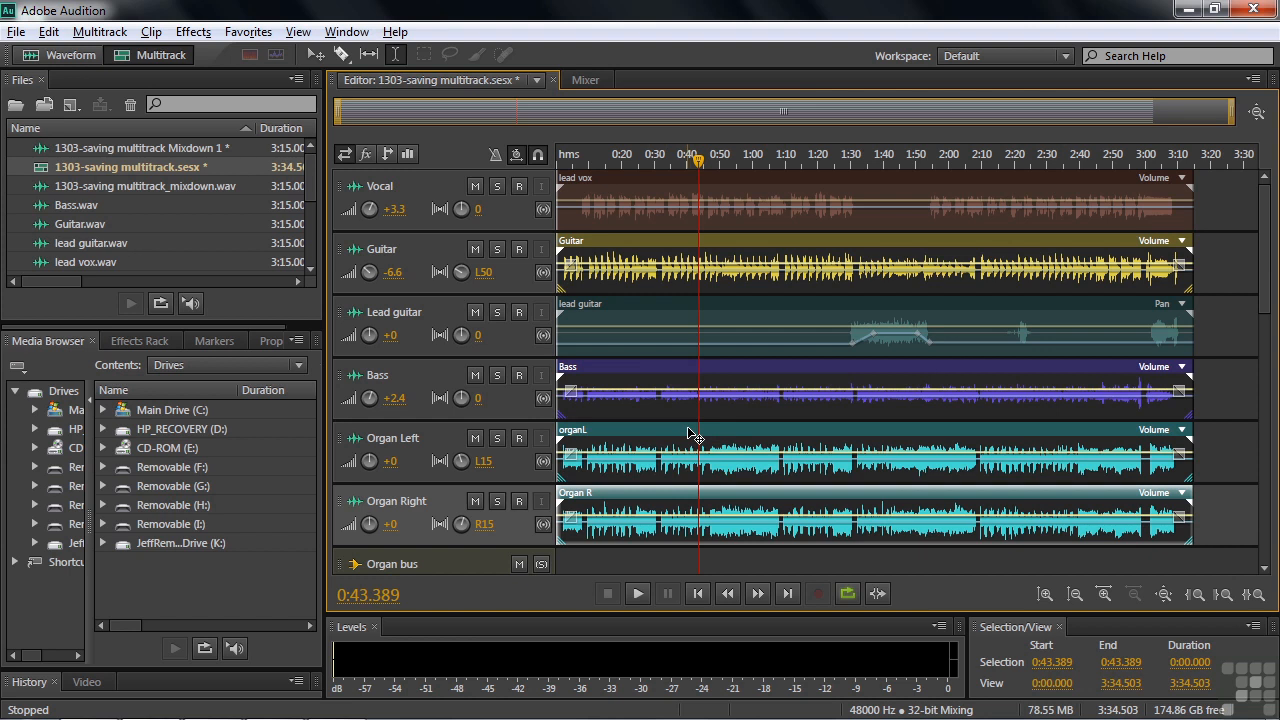
Step: Bounce the selected guitar, bass and organ clips to a new track using Selected Clips Only
right_click(678, 248)
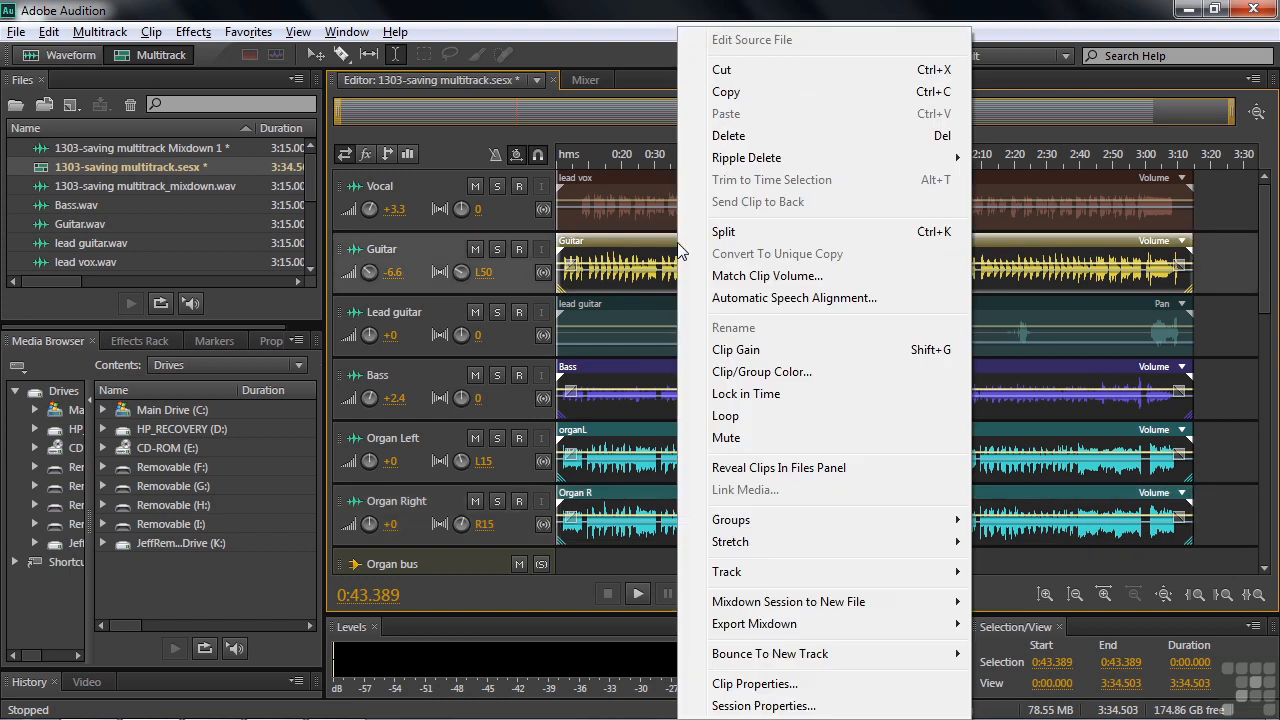
mouse_move(742, 655)
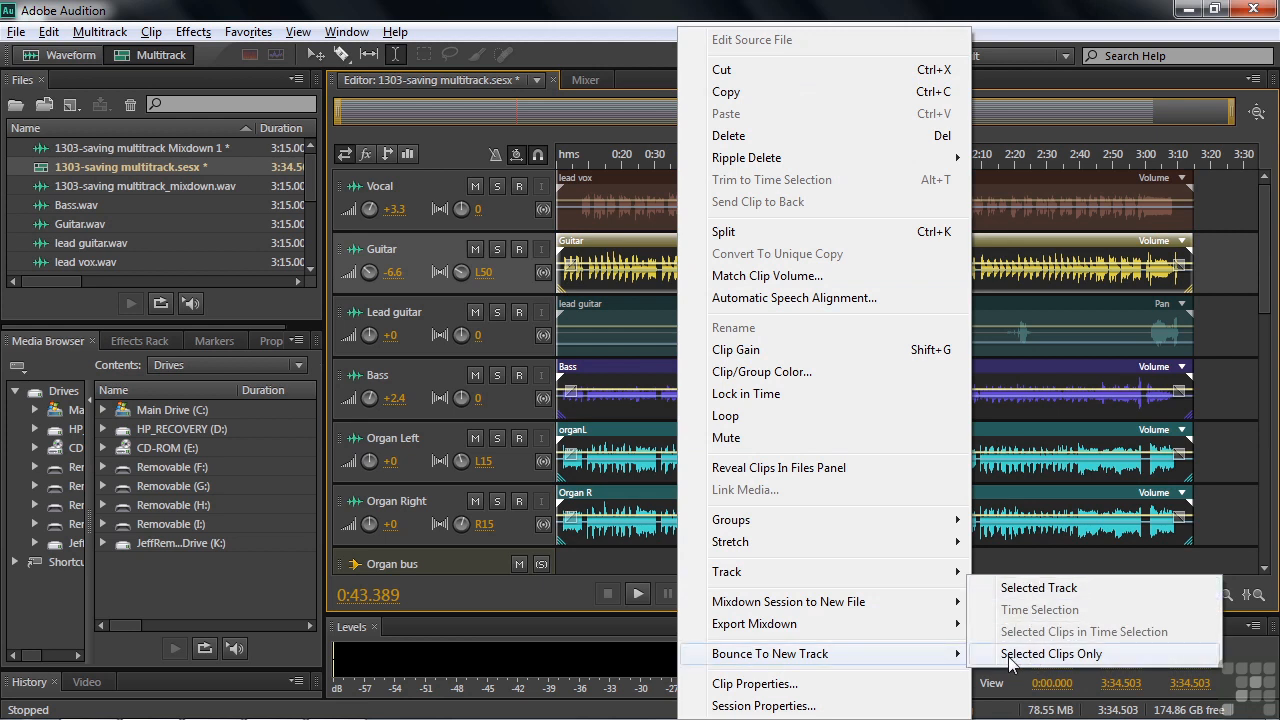
click(110, 36)
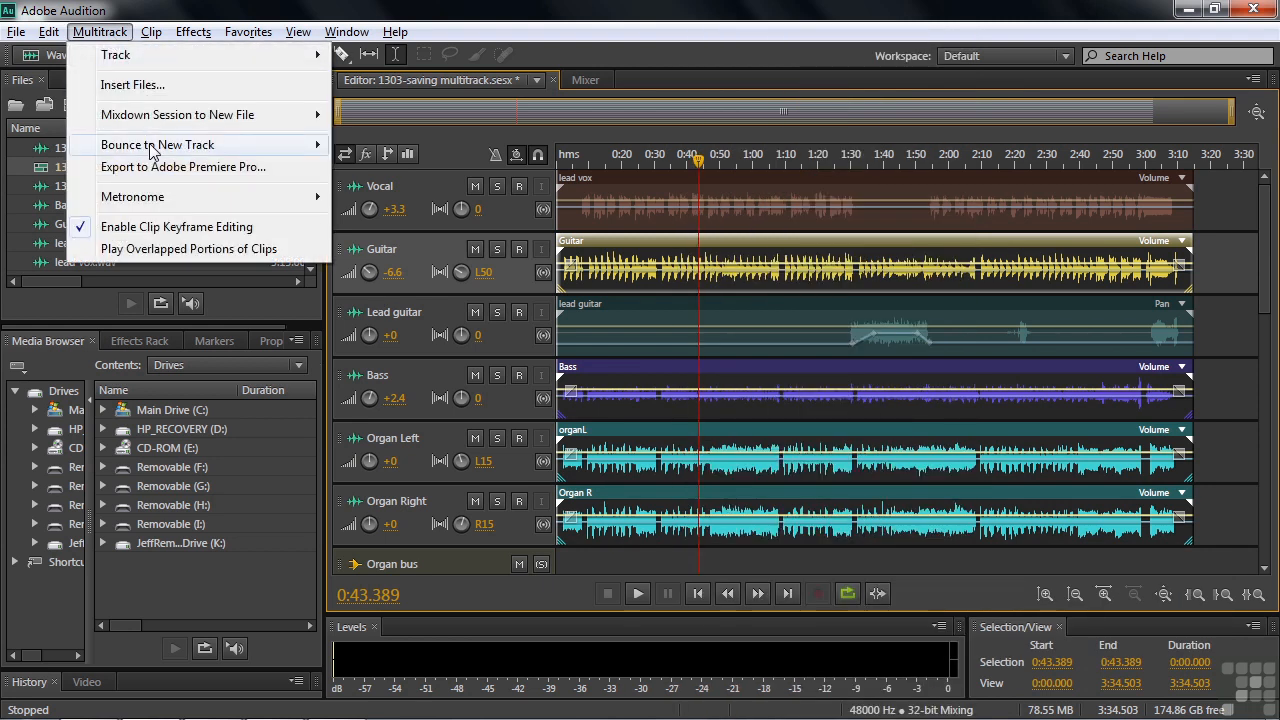
mouse_move(153, 150)
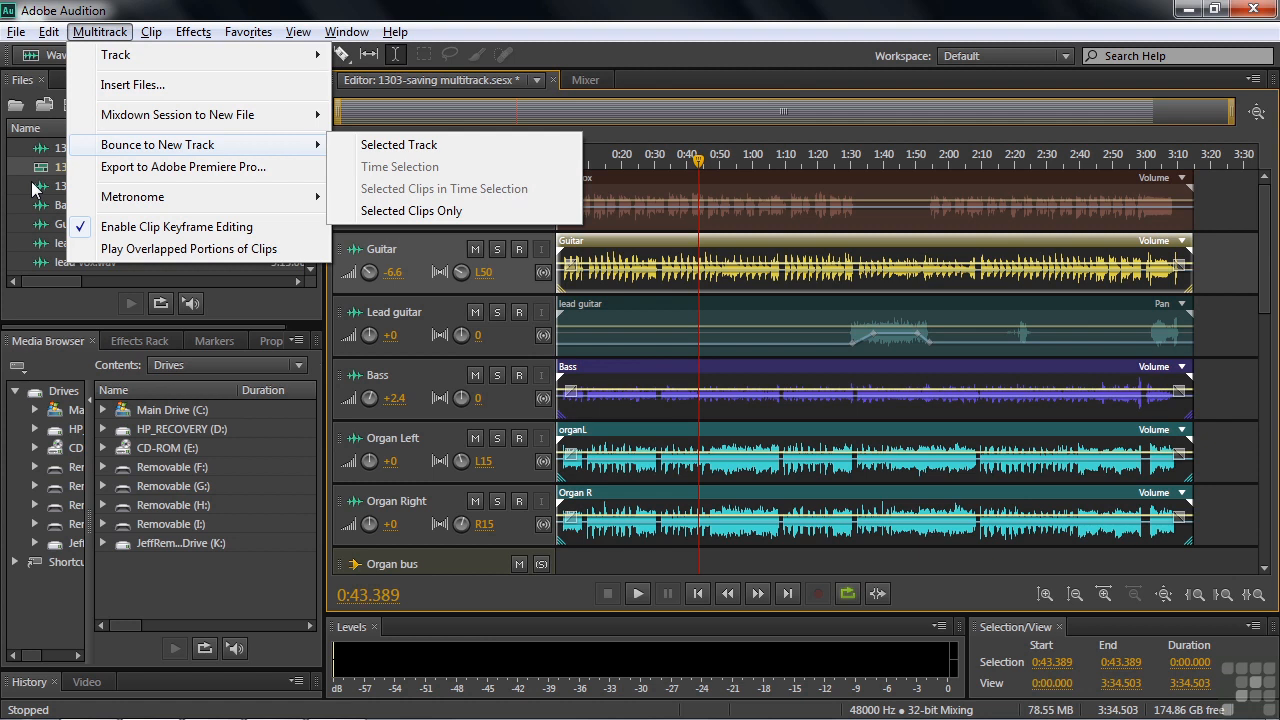
click(388, 212)
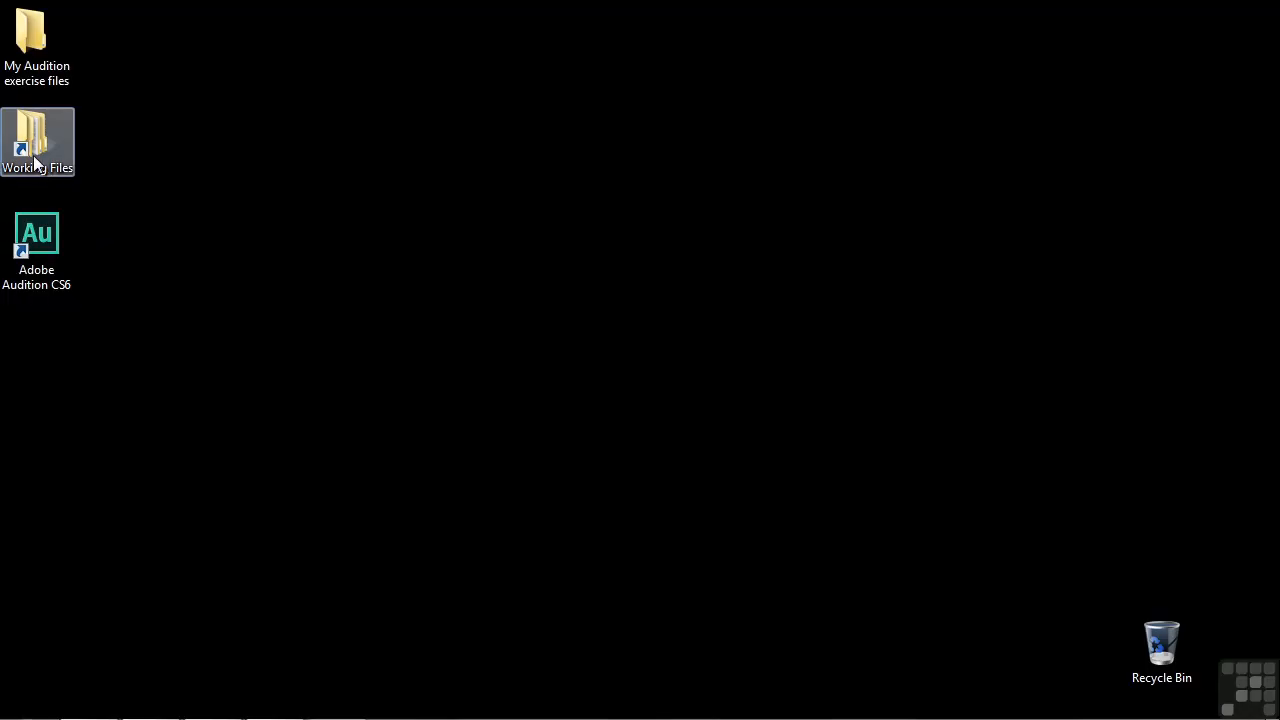
Step: Switch to Windows Explorer and open the Bounced Files folder inside Working Files, multitrack sessions
double_click(35, 160)
double_click(583, 251)
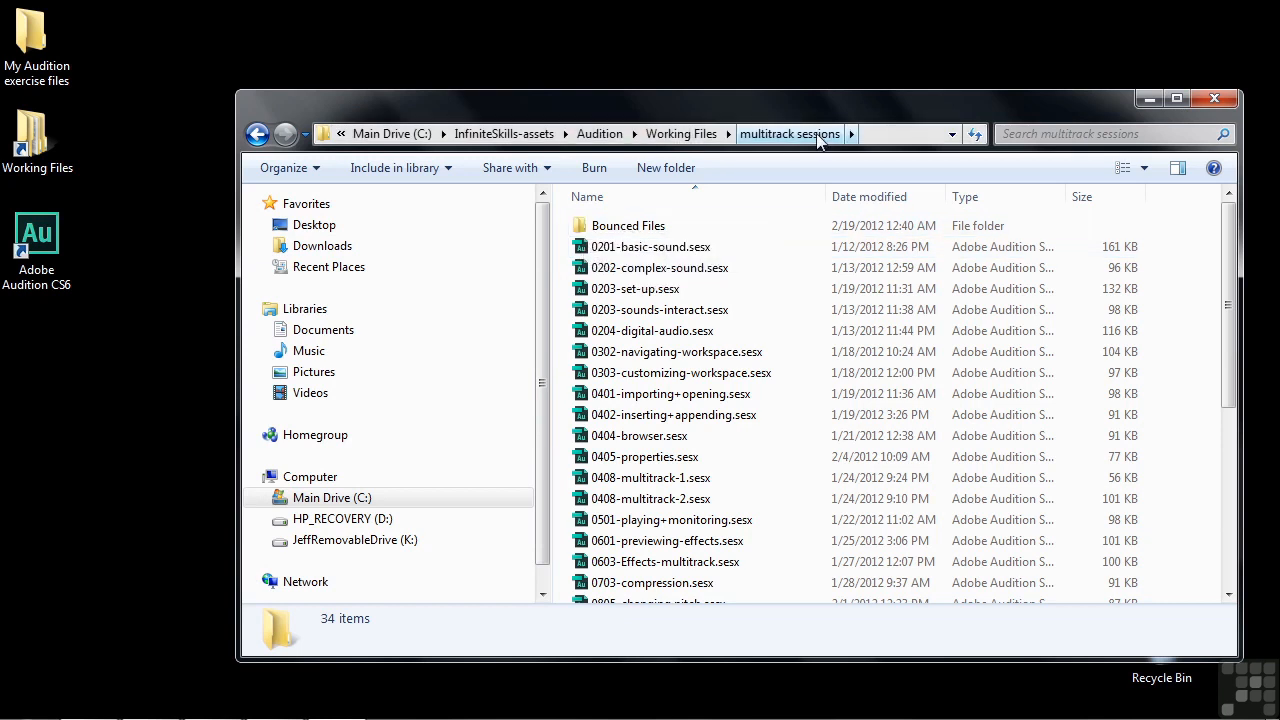
double_click(581, 230)
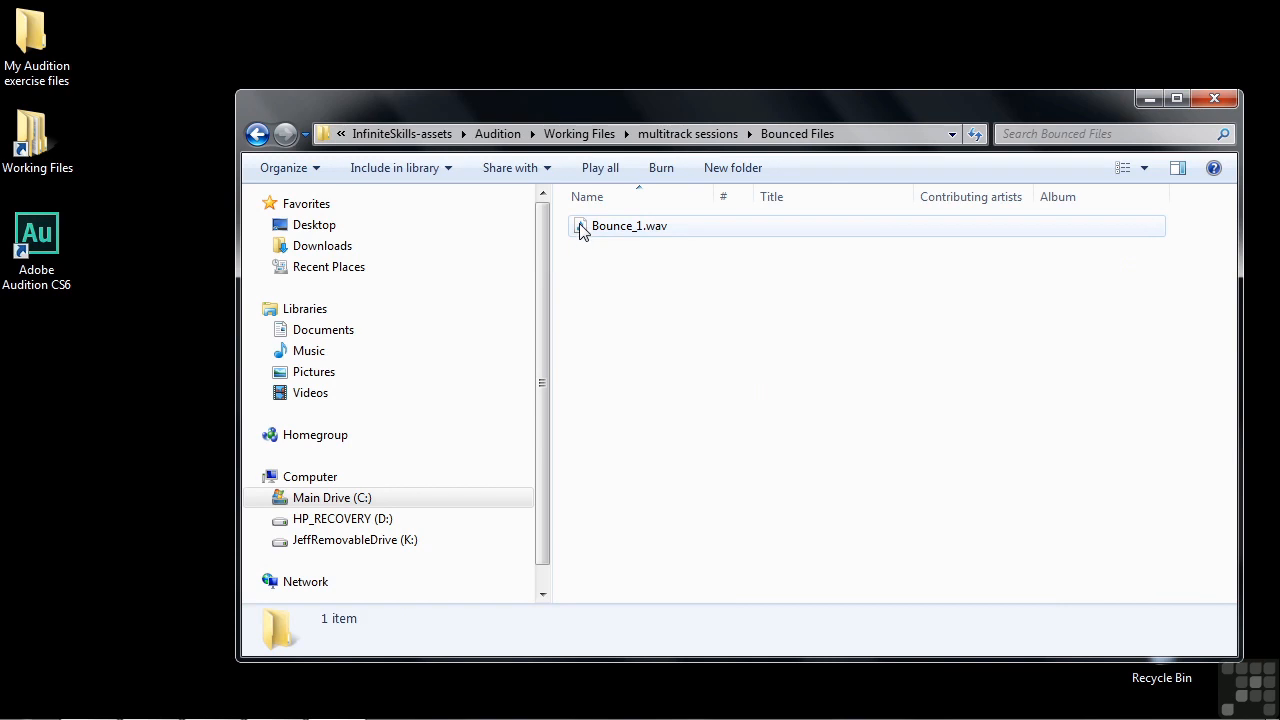